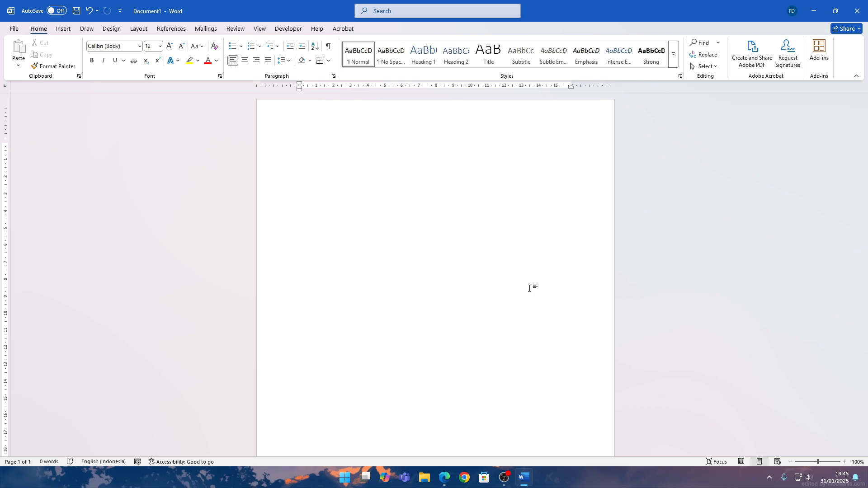
Step: Review the Modul 2 competency list in the PDF open in Edge, clear its text selection, and return to the blank Word document
{"action": "left_click", "coordinate": [445, 477]}
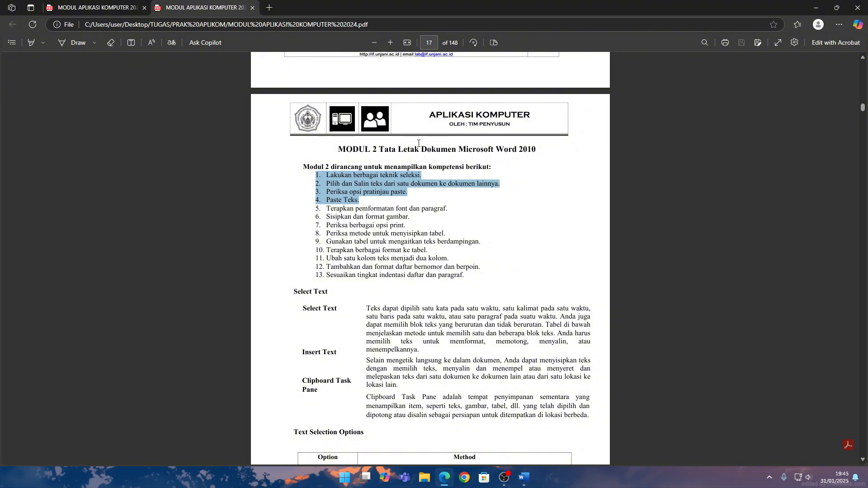
{"action": "left_click", "coordinate": [341, 194]}
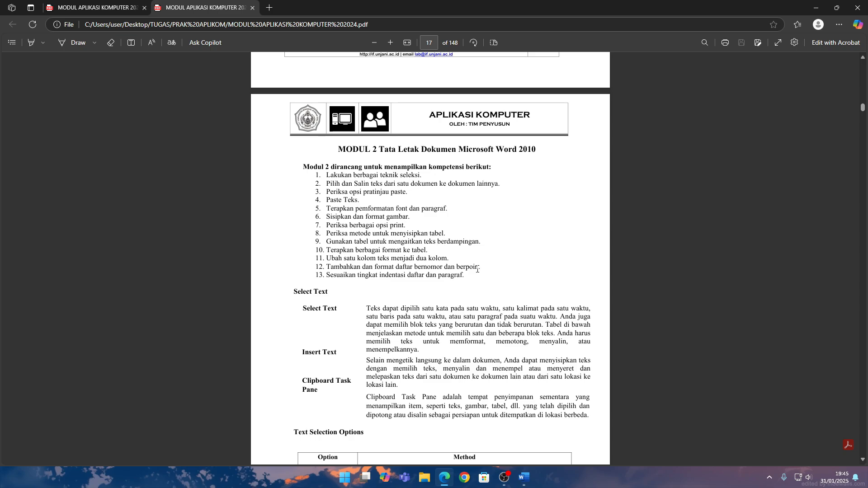
{"action": "left_click", "coordinate": [521, 478]}
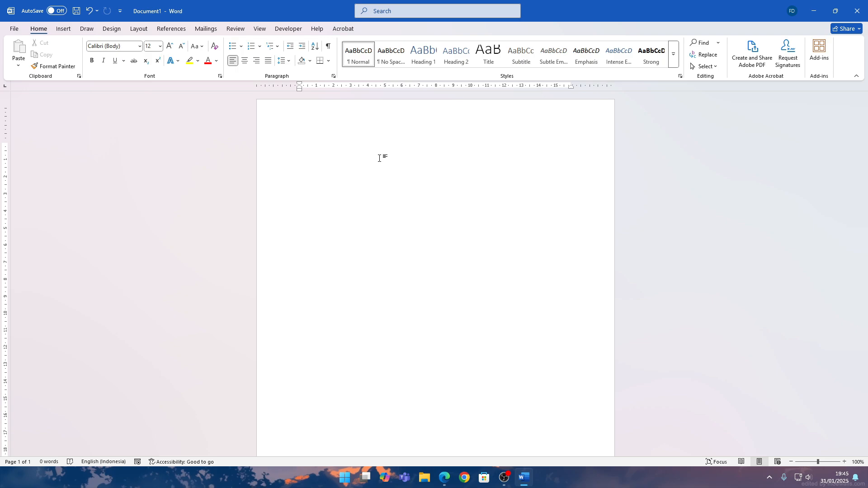
Step: Enter three lines of text: AAAAAAAAAAAA, CCCCCCCCCC and BBBBBB
{"action": "type", "text": "AAAAAAAAAAAA"}
{"action": "key", "text": "Return"}
{"action": "type", "text": "CCCCCCCCCC"}
{"action": "key", "text": "Return"}
{"action": "type", "text": "D"}
{"action": "key", "text": "BackSpace"}
{"action": "type", "text": "BBBBBB"}
{"action": "key", "text": "Return"}
Step: Add the lines ZZZZZZZZ and DDDDDDD below the BBBBBB line
{"action": "type", "text": "X"}
{"action": "key", "text": "BackSpace"}
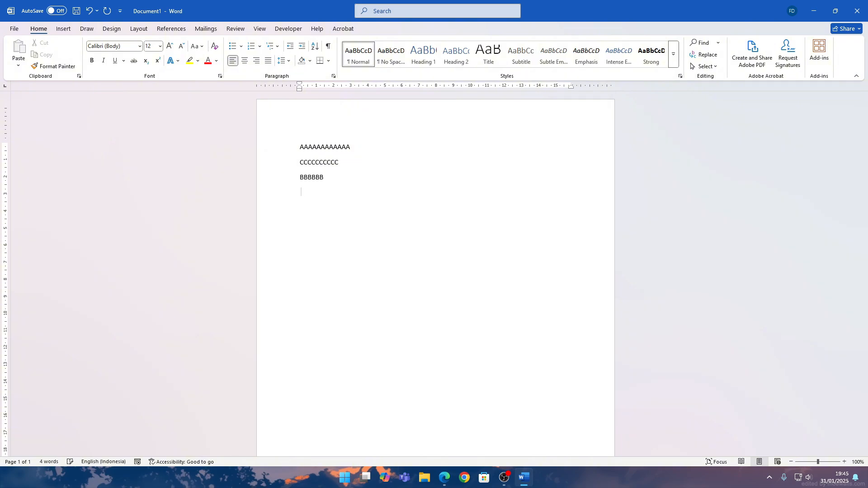
{"action": "type", "text": "ZZZ "}
{"action": "type", "text": "DDDDDDD"}
{"action": "key", "text": "Up"}
{"action": "type", "text": "ZZZZZ"}
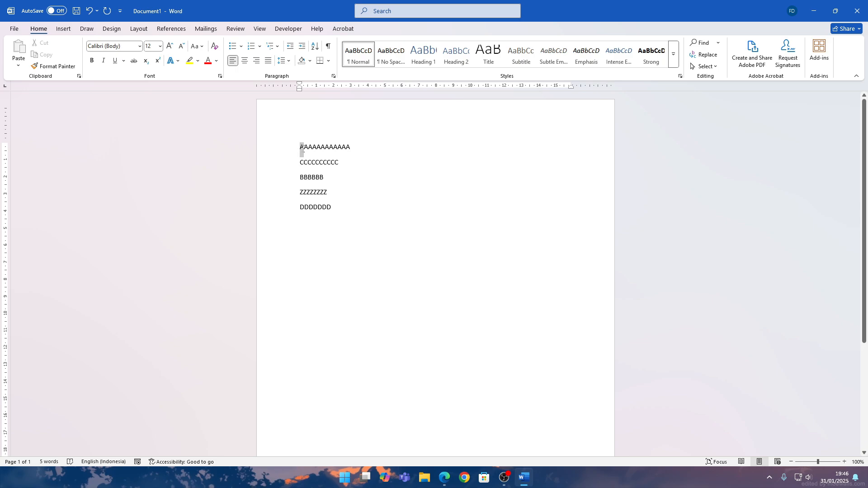
Step: Select the whole line of A letters, clear the selection, and select only its first five letters
{"action": "left_click_drag", "start_coordinate": [301, 147], "coordinate": [356, 147]}
{"action": "left_click", "coordinate": [356, 147]}
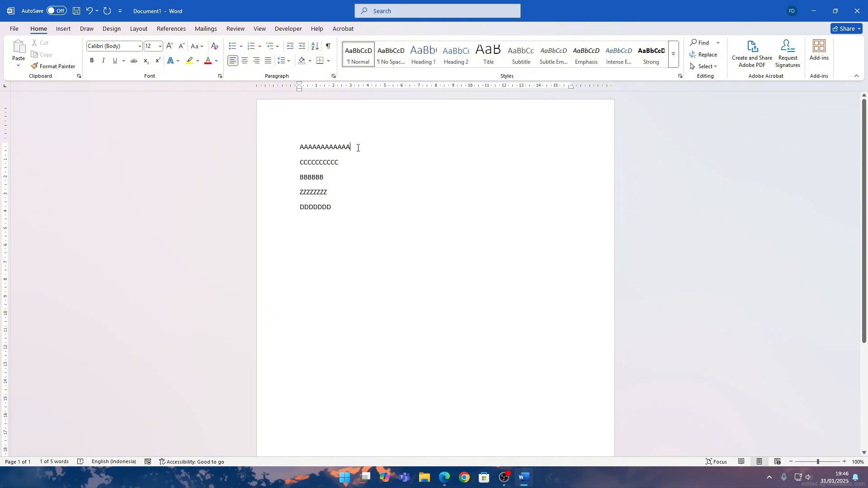
{"action": "left_click", "coordinate": [303, 147]}
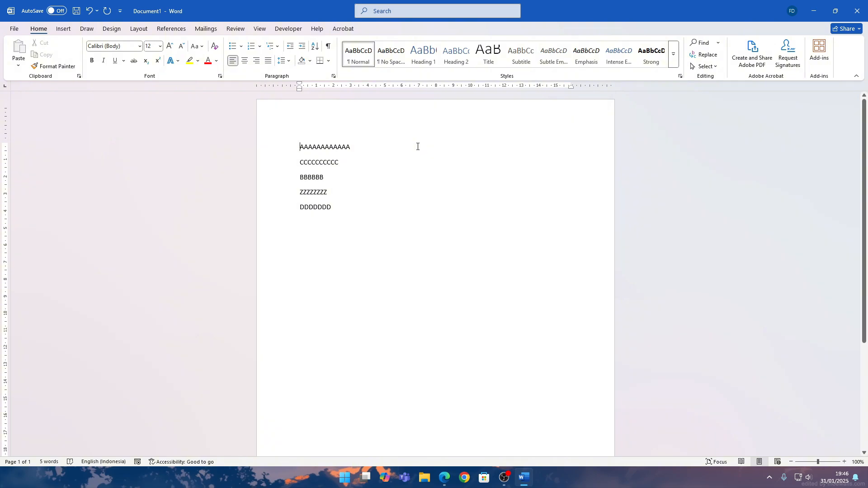
{"action": "key", "text": "shift+Right"}
{"action": "key", "text": "shift+Right"}
{"action": "key", "text": "shift+Right"}
{"action": "key", "text": "shift+Right"}
{"action": "key", "text": "shift+Right"}
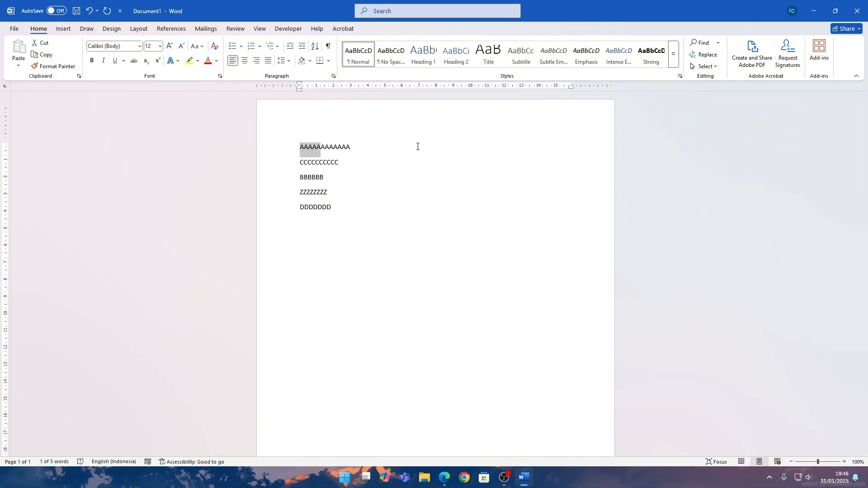
Step: Shrink and regrow the selection by two letters, extend it down to the last line, and clear it
{"action": "key", "text": "shift+Left"}
{"action": "key", "text": "shift+Left"}
{"action": "key", "text": "shift+Right"}
{"action": "key", "text": "shift+Right"}
{"action": "key", "text": "shift+Down"}
{"action": "key", "text": "shift+Down"}
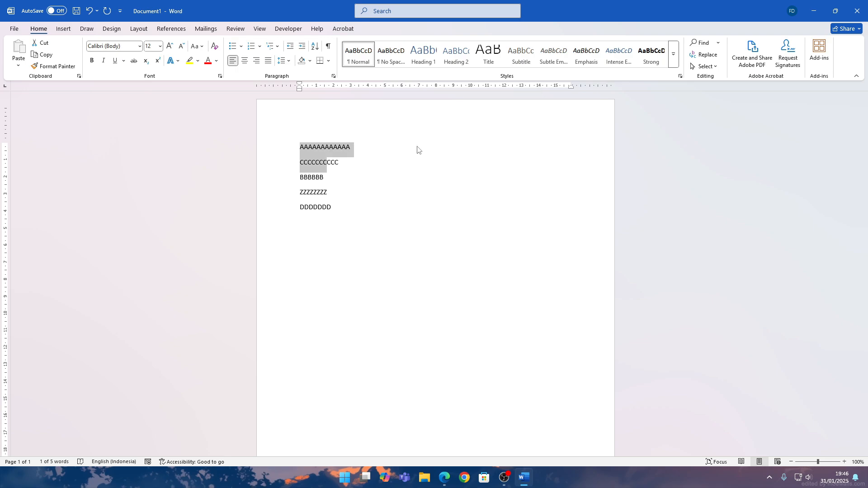
{"action": "key", "text": "shift+Down"}
{"action": "key", "text": "shift+Down"}
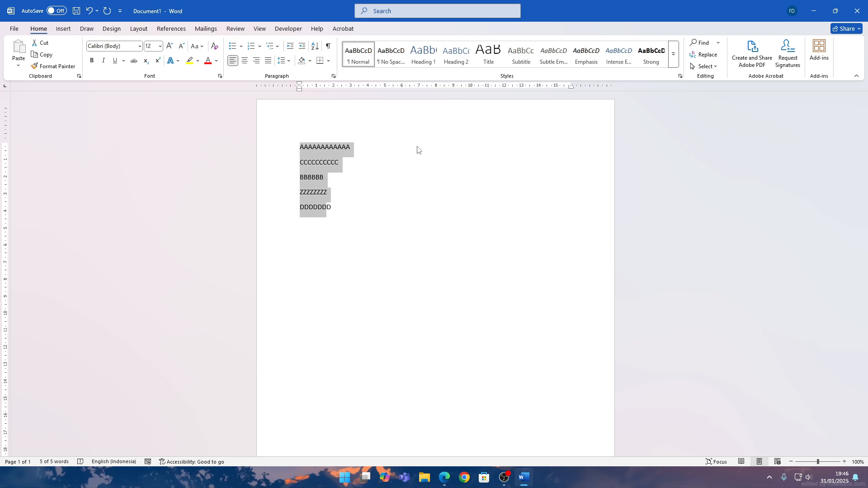
{"action": "left_click", "coordinate": [364, 153]}
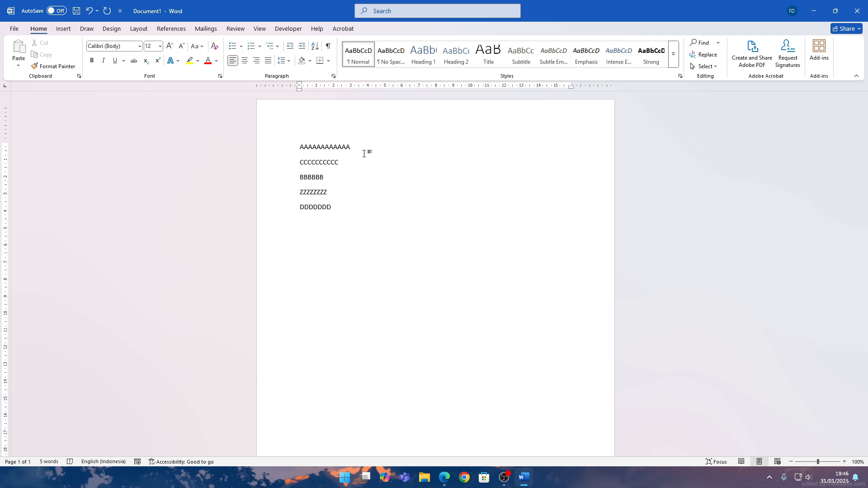
Step: Select the entire document content, clear it, and select all five lines again from first to last before deselecting
{"action": "key", "text": "ctrl+a"}
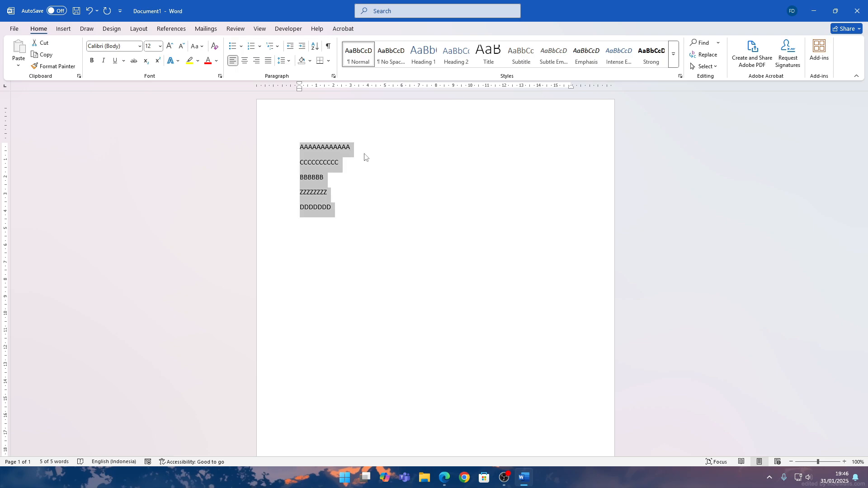
{"action": "left_click", "coordinate": [365, 157]}
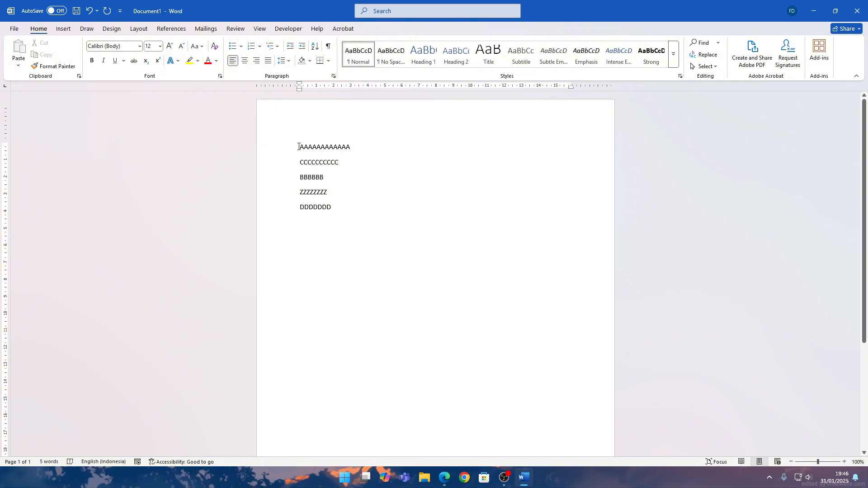
{"action": "left_click_drag", "start_coordinate": [299, 146], "coordinate": [334, 210]}
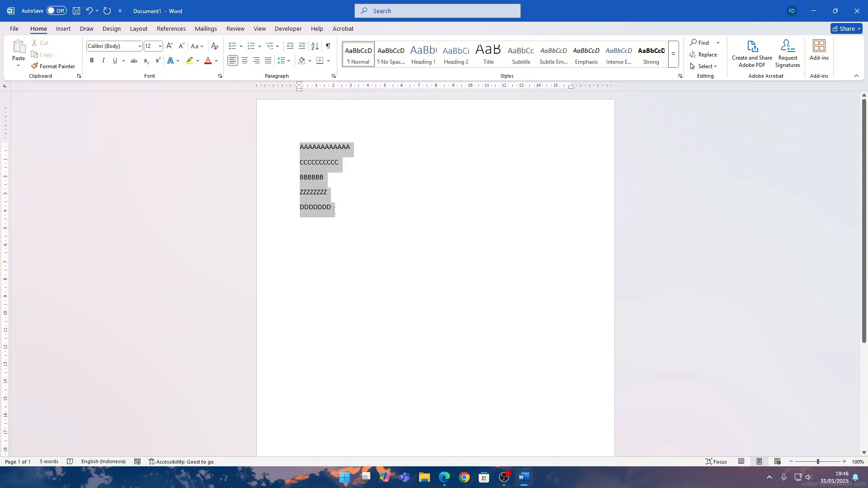
{"action": "left_click", "coordinate": [336, 212]}
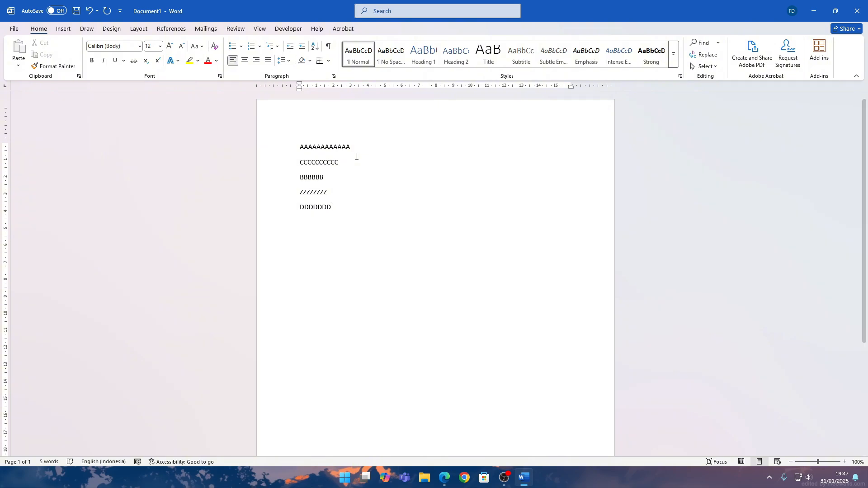
Step: Create a new blank document and return to Document1
{"action": "key", "text": "ctrl+n"}
{"action": "key", "text": "ctrl+w"}
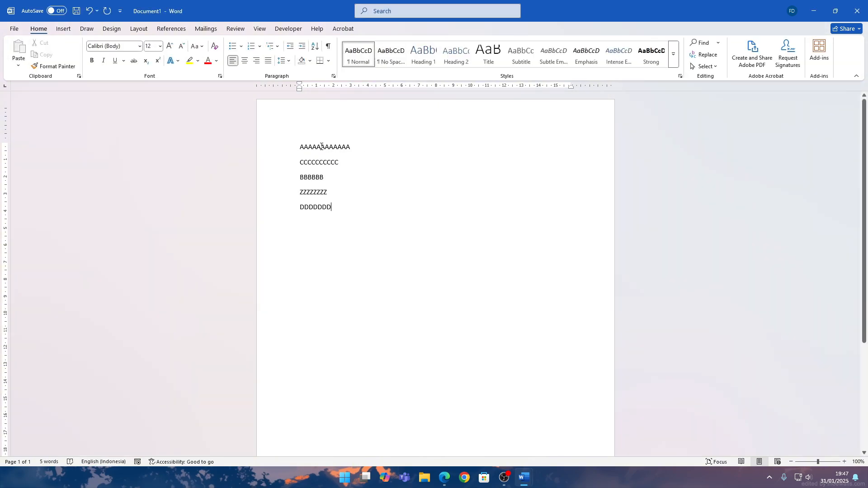
Step: Create another blank document from the start screen's templates and close it
{"action": "left_click", "coordinate": [17, 30]}
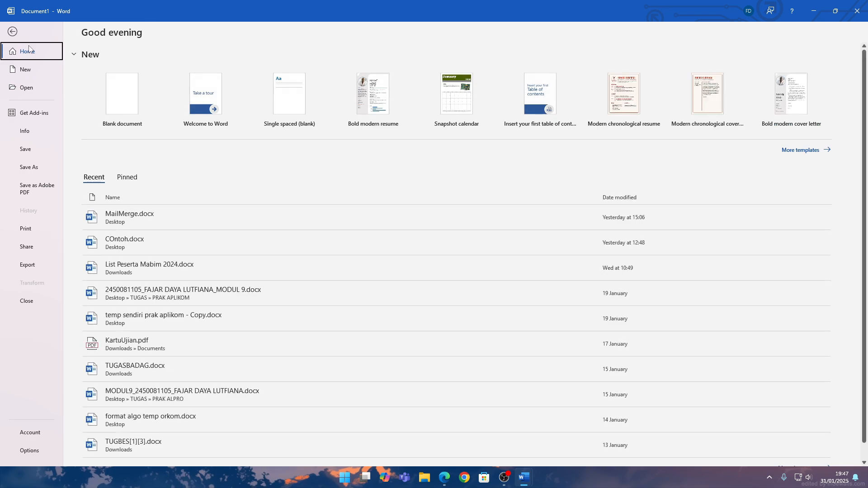
{"action": "left_click", "coordinate": [32, 71]}
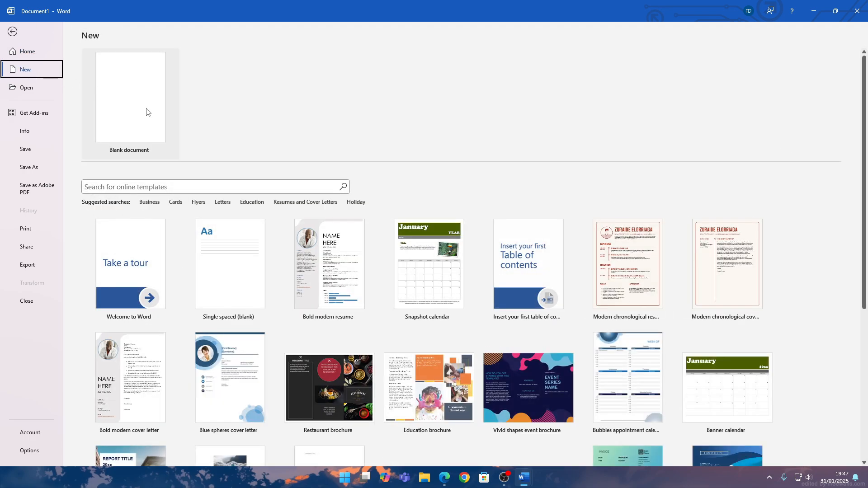
{"action": "left_click", "coordinate": [146, 111]}
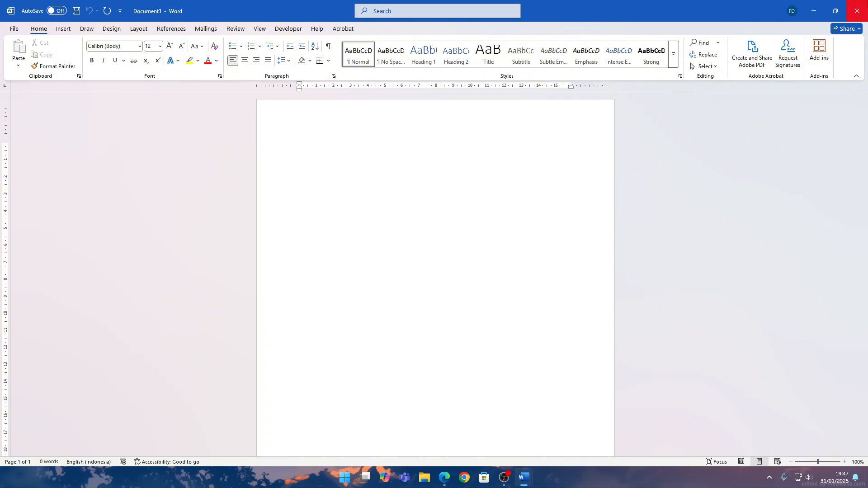
{"action": "left_click", "coordinate": [857, 11]}
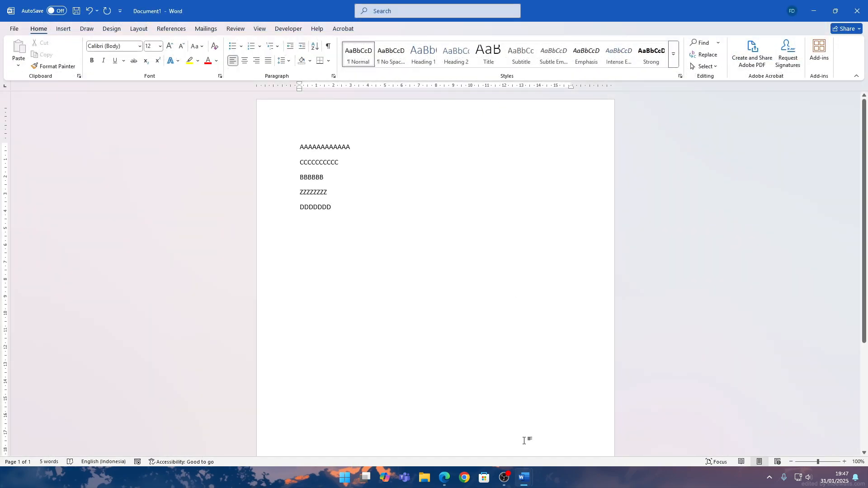
Step: Check the blank Document2, return to Document1 and copy all five lines of text
{"action": "mouse_move", "coordinate": [525, 478]}
{"action": "left_click", "coordinate": [560, 440]}
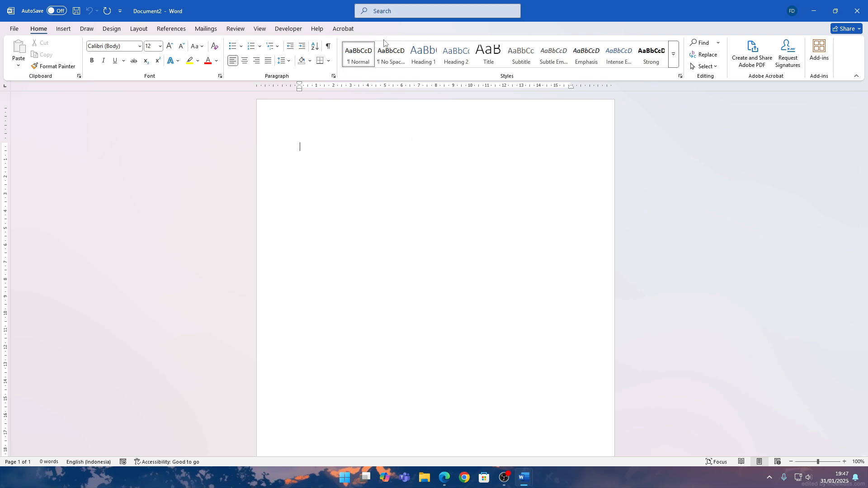
{"action": "key", "text": "alt+Tab"}
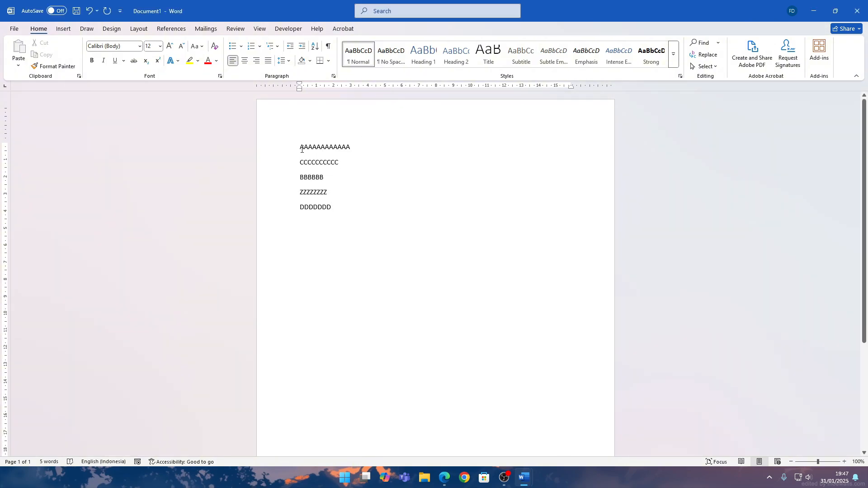
{"action": "left_click_drag", "start_coordinate": [301, 147], "coordinate": [346, 218]}
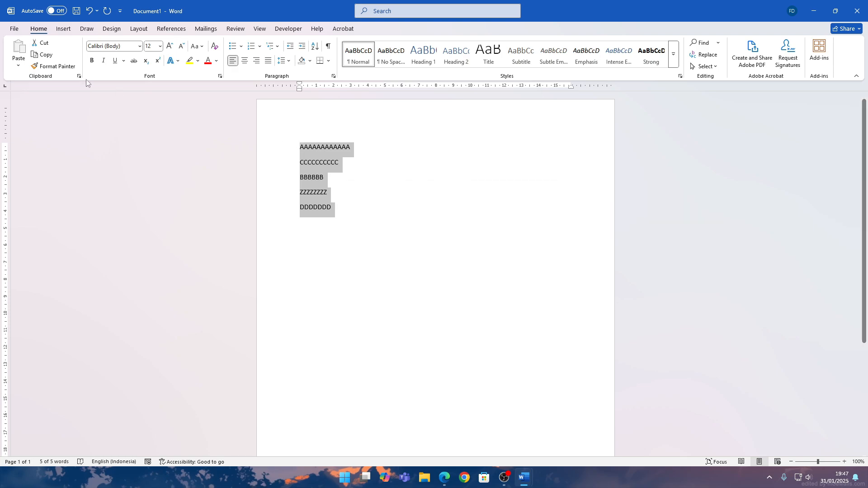
{"action": "left_click", "coordinate": [44, 56]}
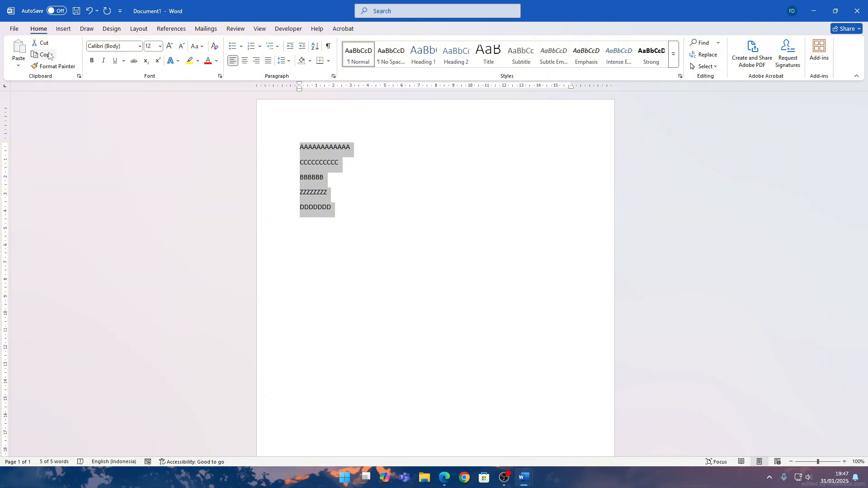
{"action": "right_click", "coordinate": [334, 163]}
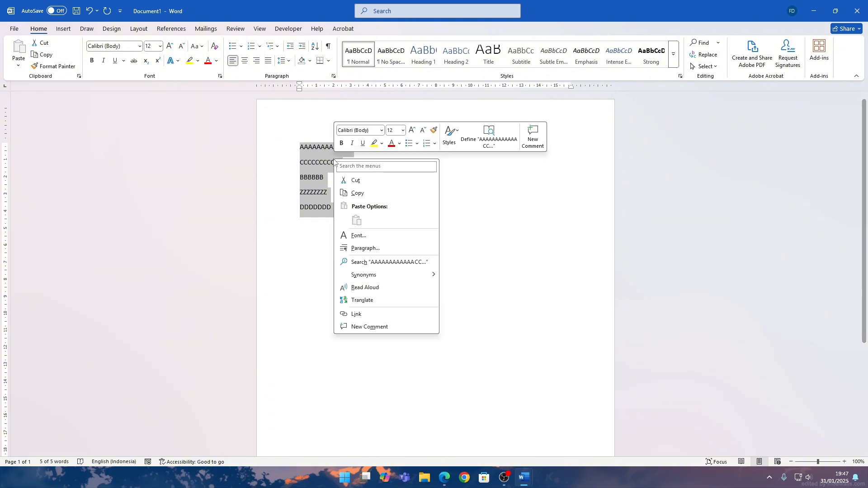
{"action": "left_click", "coordinate": [355, 193]}
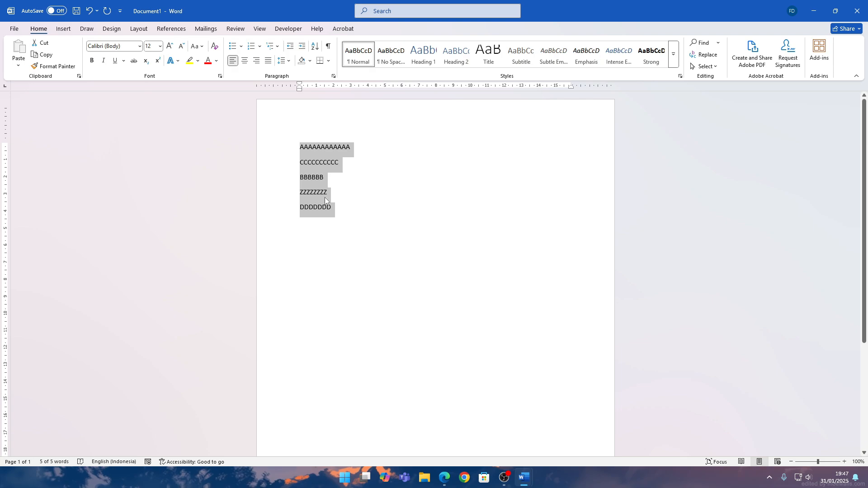
Step: Paste the copied lines into the blank Document2
{"action": "mouse_move", "coordinate": [532, 487]}
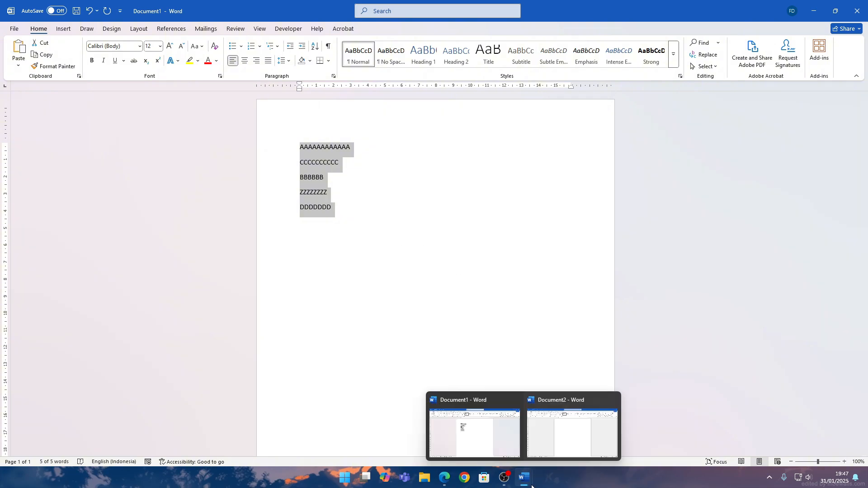
{"action": "mouse_move", "coordinate": [569, 424]}
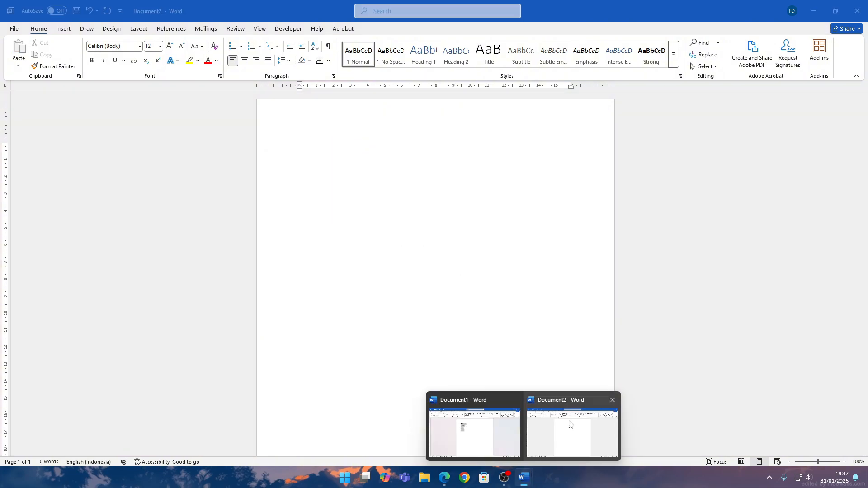
{"action": "left_click", "coordinate": [569, 425]}
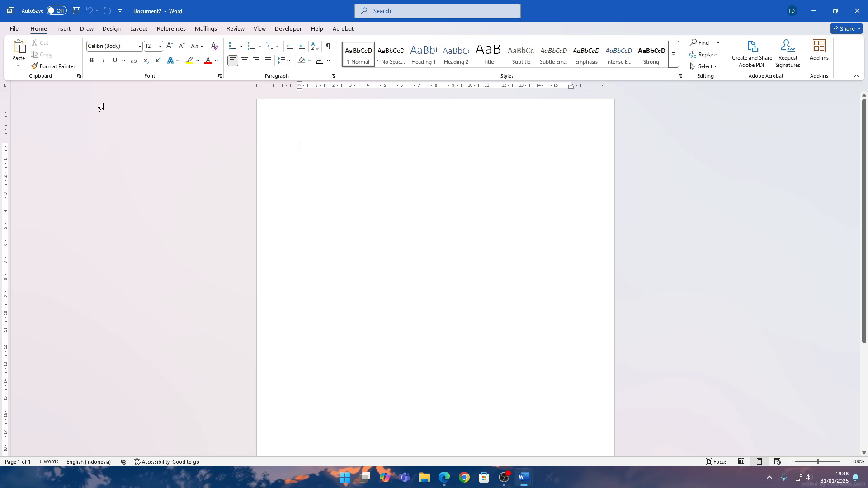
{"action": "left_click", "coordinate": [18, 49]}
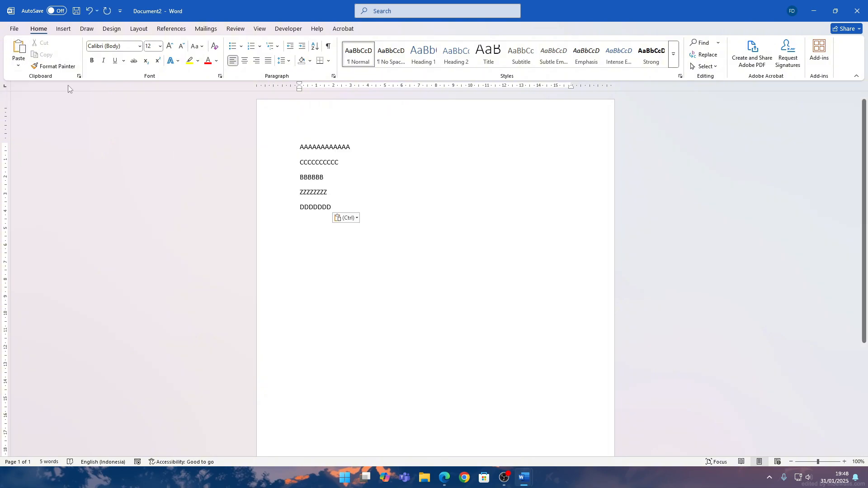
Step: Examine the available paste options, including Keep Text Only, without applying one
{"action": "left_click", "coordinate": [19, 66]}
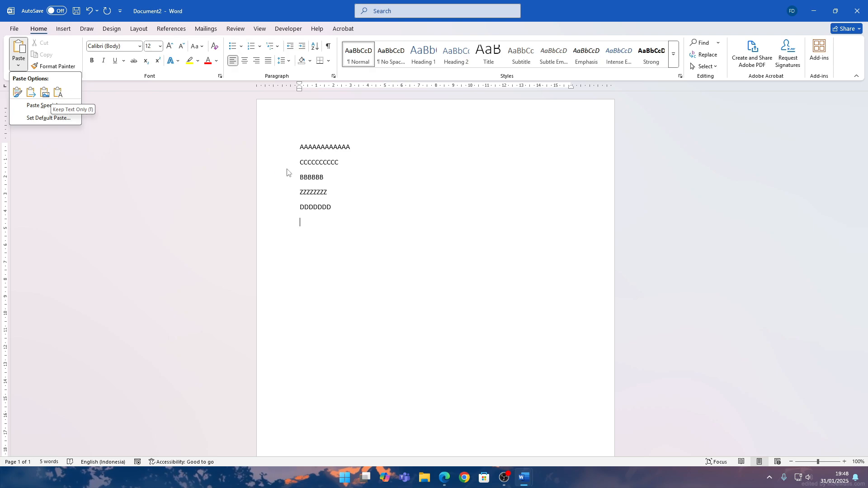
{"action": "left_click", "coordinate": [420, 239]}
{"action": "mouse_move", "coordinate": [534, 481]}
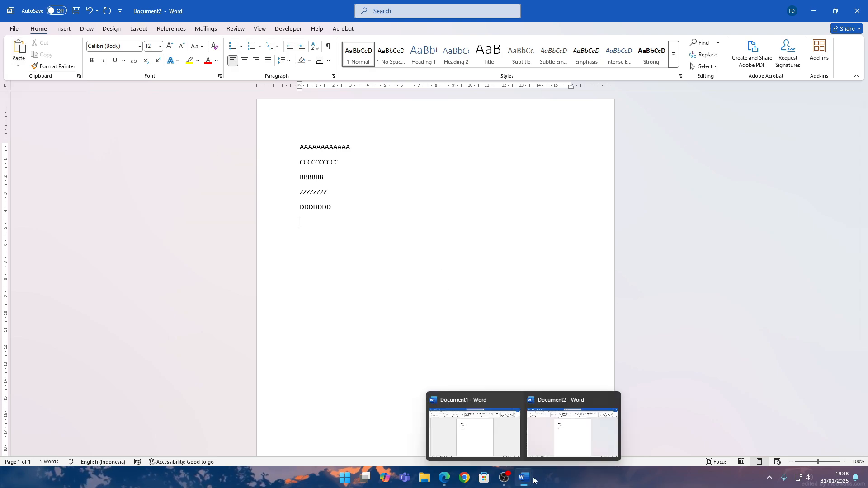
Step: Copy all five pasted lines in Document2 and delete them
{"action": "left_click", "coordinate": [345, 208]}
{"action": "left_click_drag", "start_coordinate": [344, 208], "coordinate": [297, 147]}
{"action": "key", "text": "ctrl+c"}
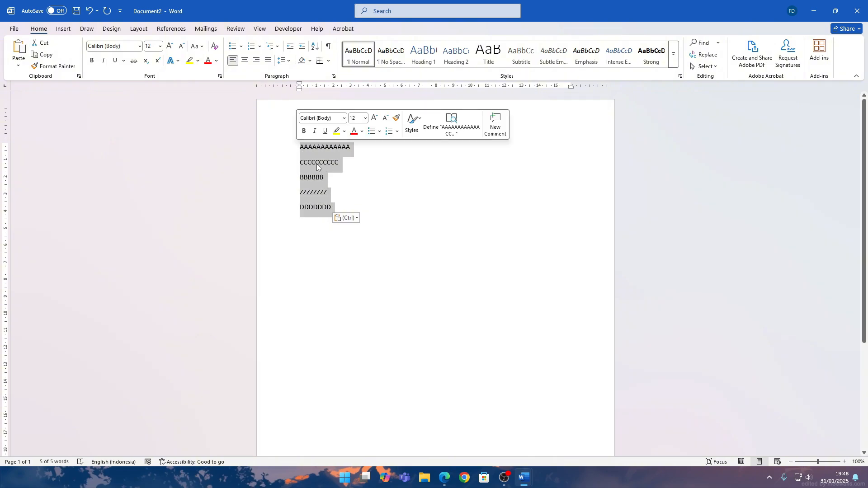
{"action": "key", "text": "Delete"}
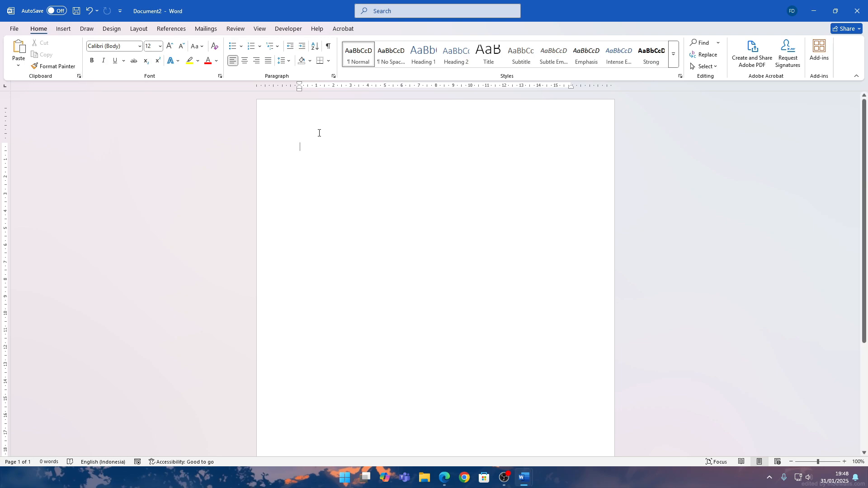
Step: Paste the five lines again, copy them once more, and clear them from the document
{"action": "key", "text": "ctrl+v"}
{"action": "left_click_drag", "start_coordinate": [273, 222], "coordinate": [273, 144]}
{"action": "key", "text": "ctrl+c"}
{"action": "key", "text": "Delete"}
Step: Paste the five copied lines into the empty document with Keep Source Formatting
{"action": "right_click", "coordinate": [315, 143]}
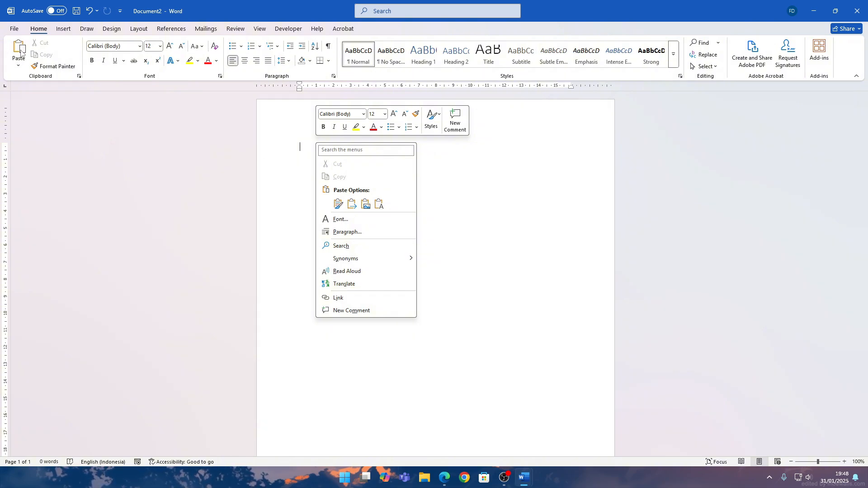
{"action": "left_click", "coordinate": [342, 203]}
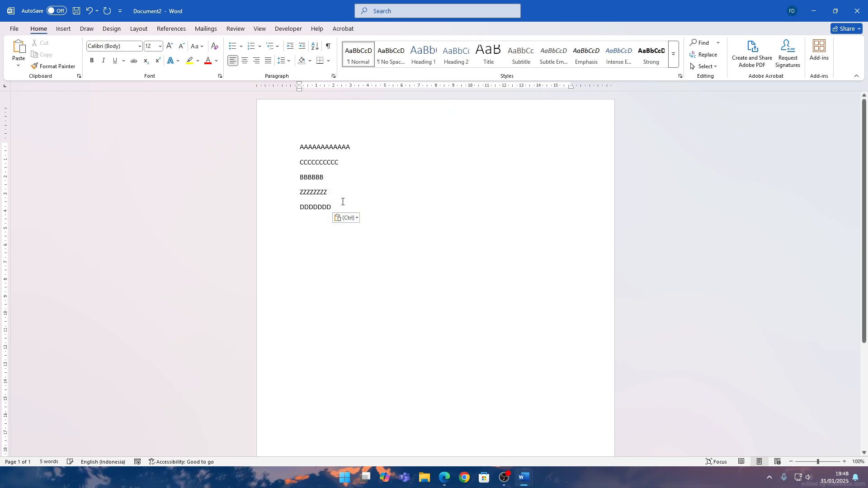
{"action": "left_click", "coordinate": [317, 213]}
Step: Switch to the module PDF in Edge, read item 5 of the Modul 2 competency list, and return to Document2 in Word
{"action": "left_click", "coordinate": [445, 484]}
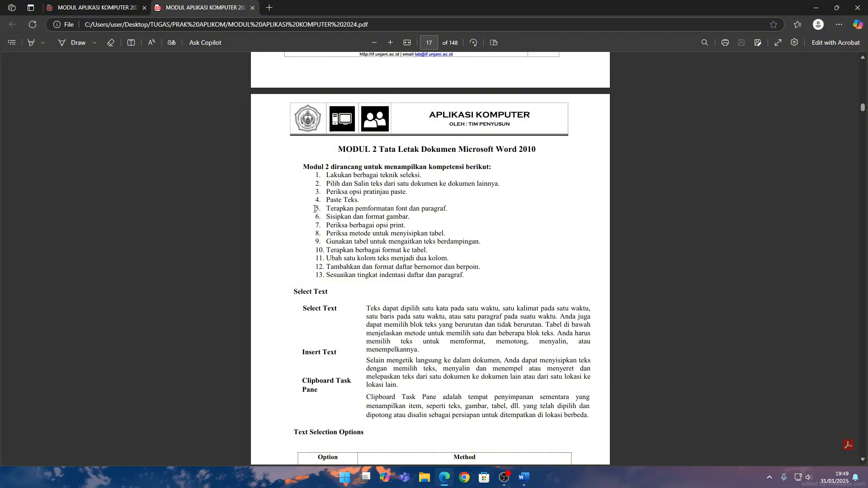
{"action": "left_click_drag", "start_coordinate": [315, 202], "coordinate": [404, 210]}
{"action": "left_click", "coordinate": [346, 212]}
{"action": "left_click_drag", "start_coordinate": [316, 210], "coordinate": [353, 209]}
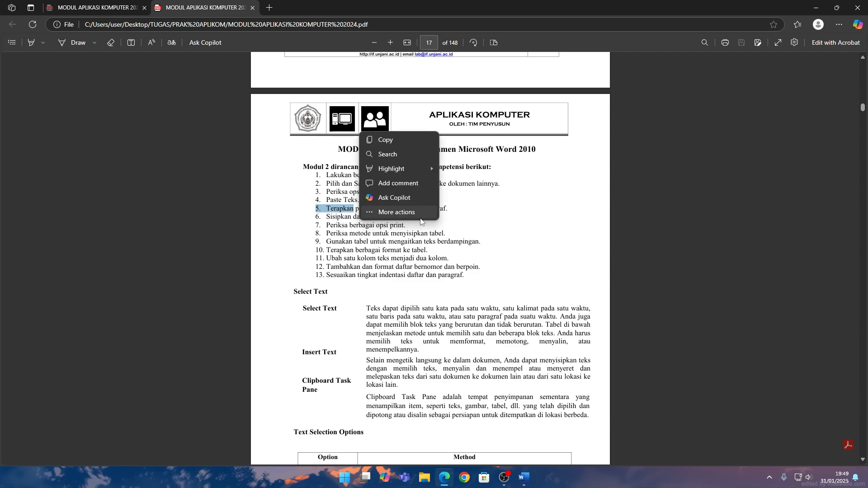
{"action": "left_click", "coordinate": [417, 212]}
{"action": "left_click", "coordinate": [417, 206]}
{"action": "key", "text": "alt+Tab"}
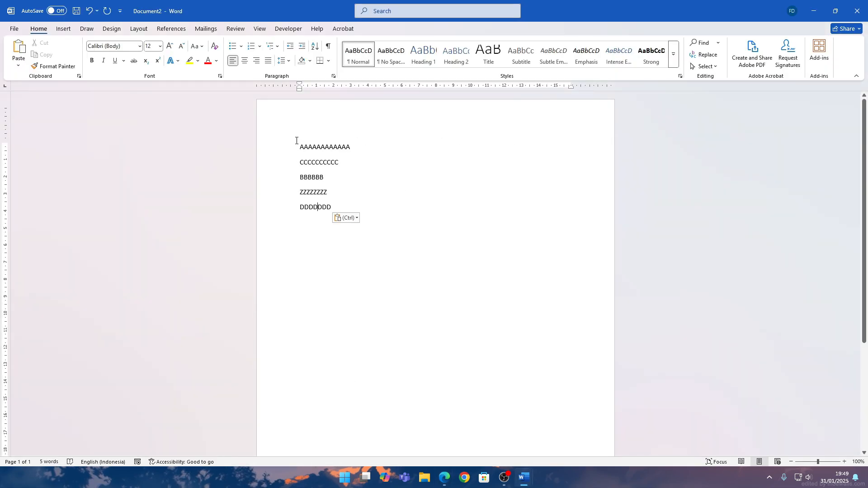
Step: Select the five lines and choose Times New Roman, Italic, size 20 in their font settings
{"action": "left_click_drag", "start_coordinate": [296, 141], "coordinate": [426, 225]}
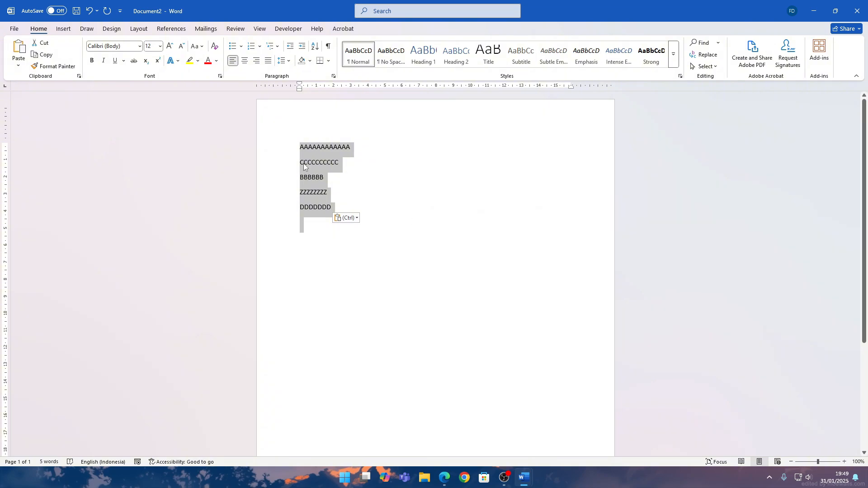
{"action": "left_click_drag", "start_coordinate": [298, 146], "coordinate": [382, 204]}
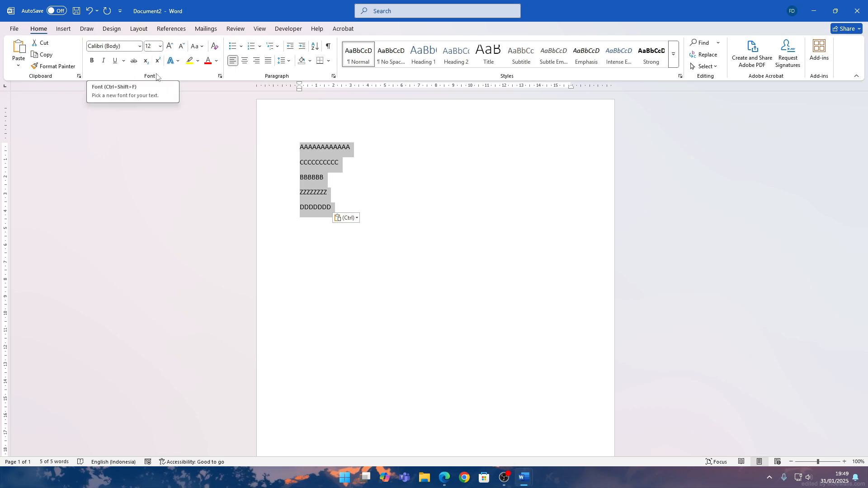
{"action": "left_click", "coordinate": [219, 76]}
{"action": "left_click_drag", "start_coordinate": [398, 125], "coordinate": [557, 126]}
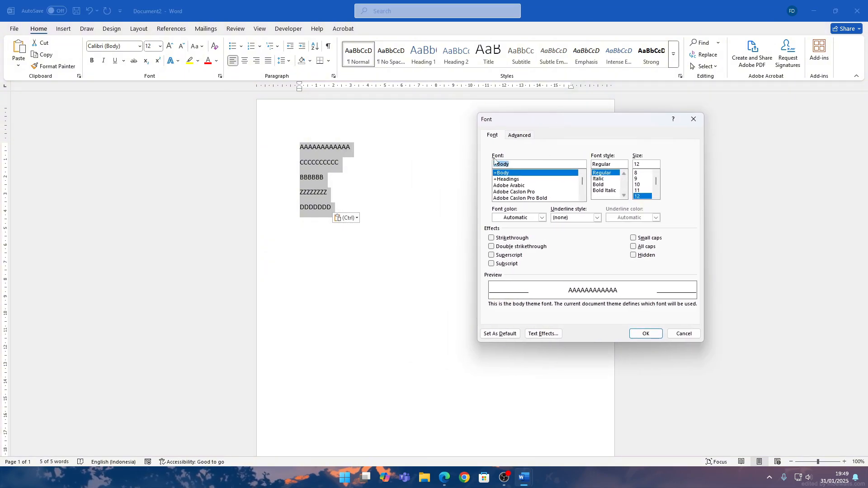
{"action": "type", "text": "tIME"}
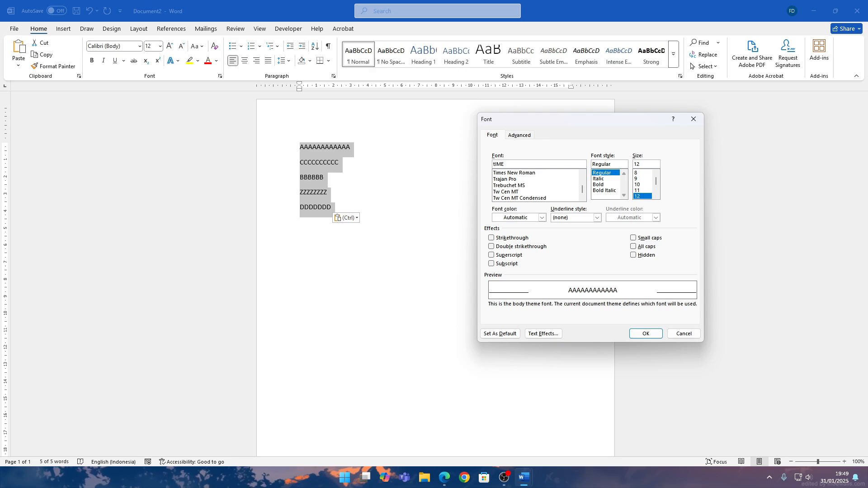
{"action": "left_click", "coordinate": [527, 174]}
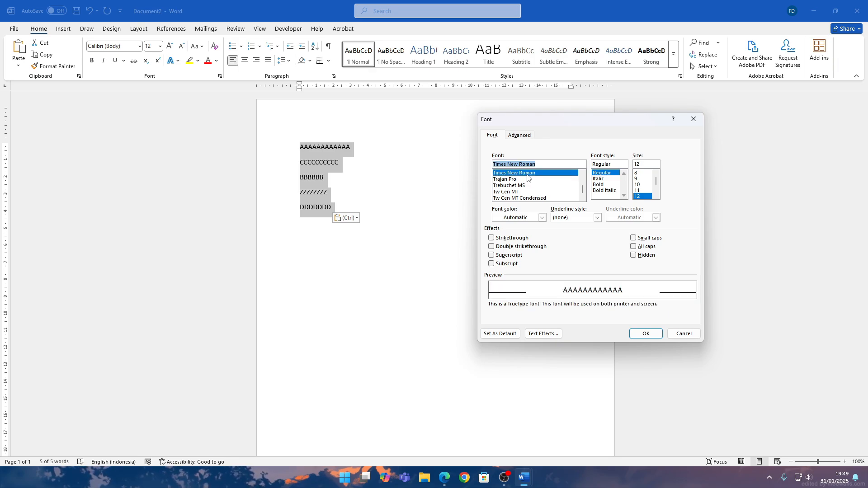
{"action": "left_click", "coordinate": [604, 180]}
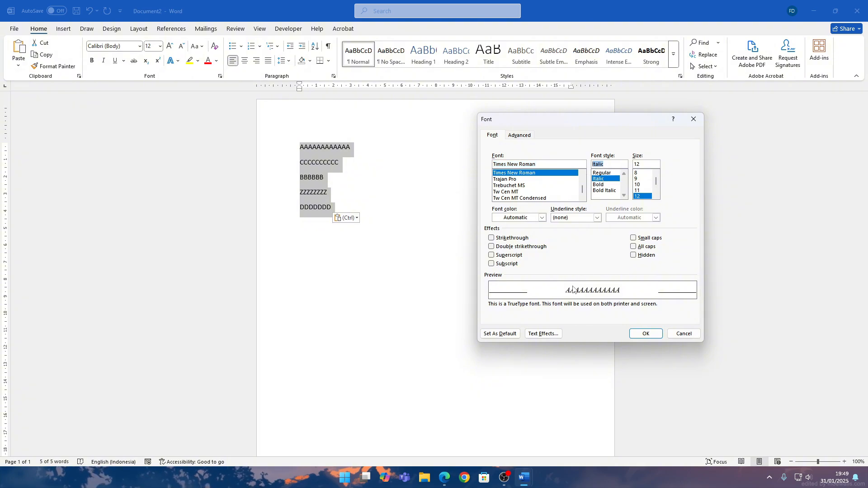
{"action": "scroll", "coordinate": [646, 182], "scroll_direction": "down", "scroll_amount": 2}
{"action": "left_click", "coordinate": [643, 185]}
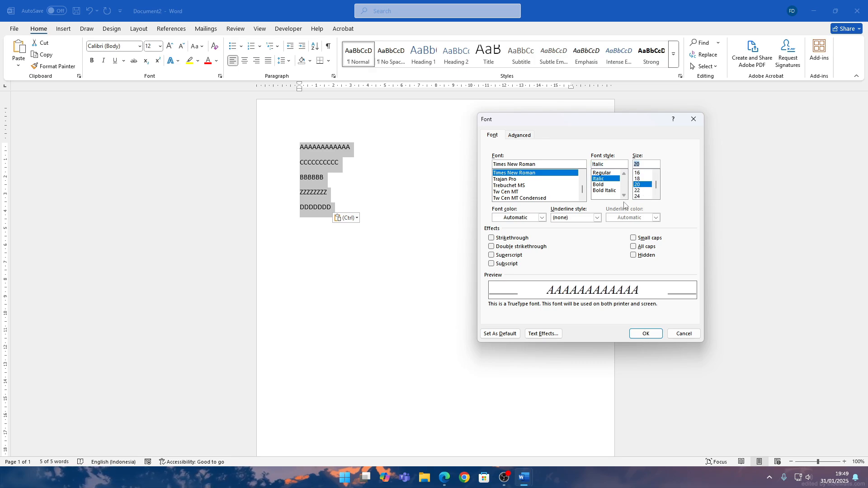
Step: Try red as the font color for the selected lines and set it back to Automatic
{"action": "left_click", "coordinate": [541, 217]}
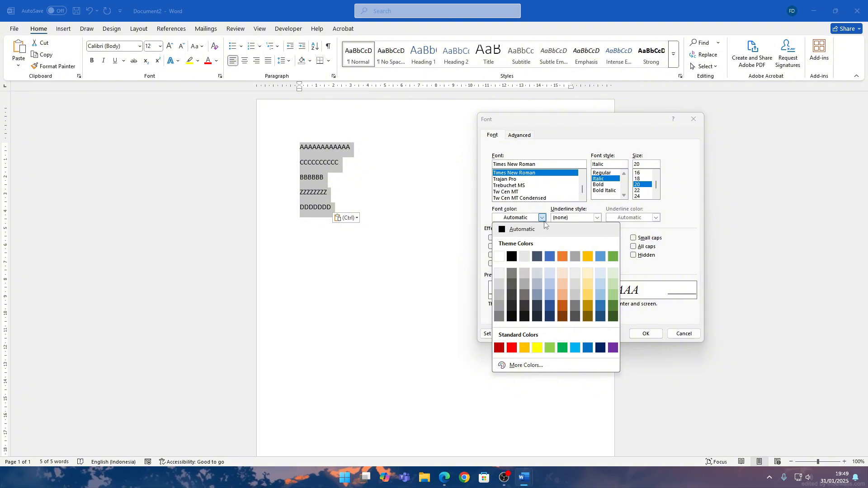
{"action": "left_click", "coordinate": [544, 219]}
{"action": "left_click", "coordinate": [542, 218]}
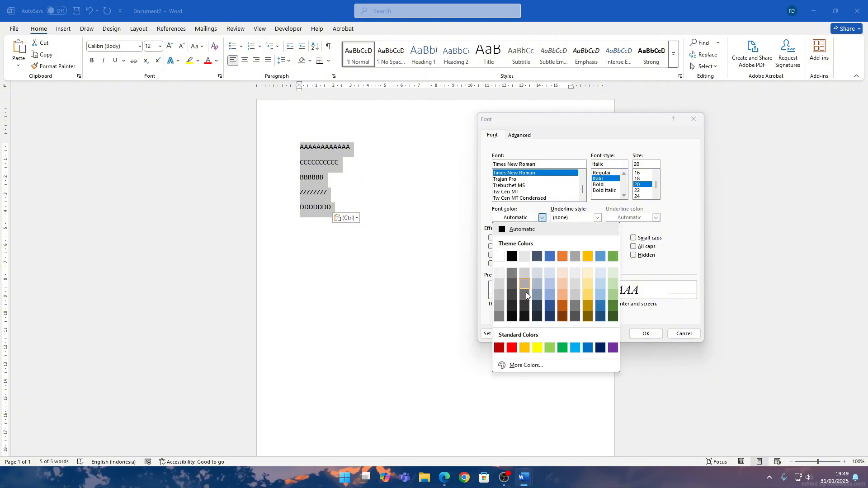
{"action": "left_click", "coordinate": [512, 347]}
{"action": "left_click", "coordinate": [542, 217]}
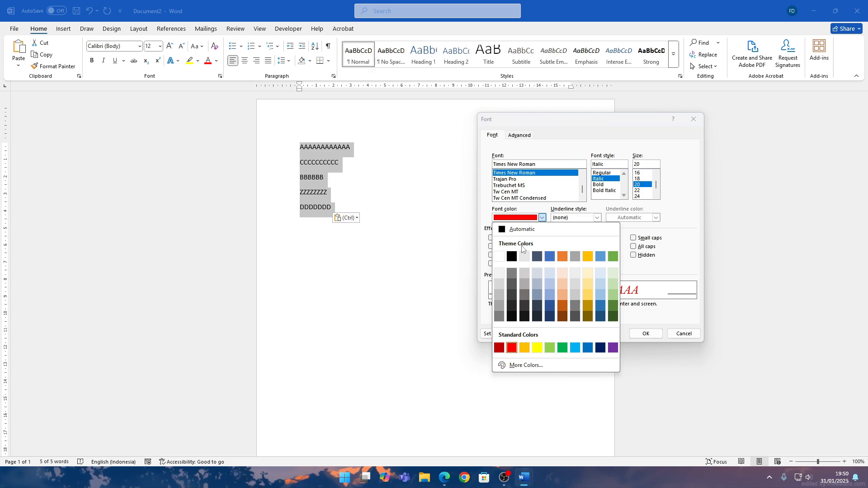
{"action": "left_click", "coordinate": [523, 230]}
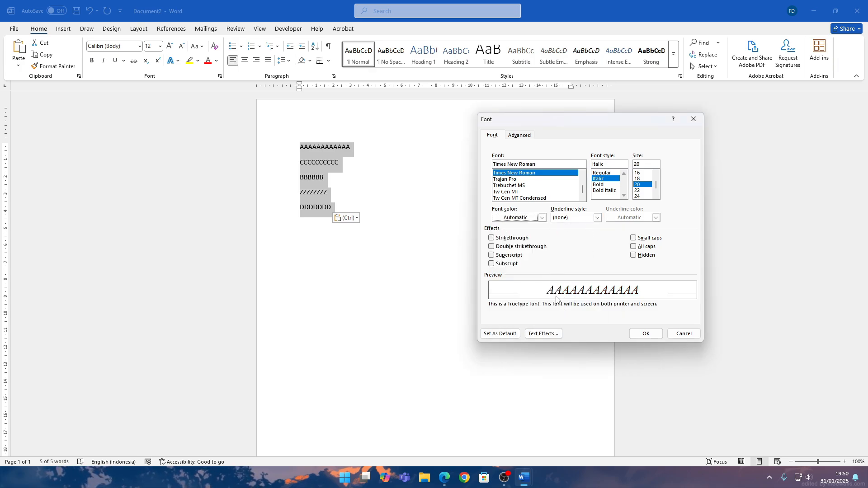
Step: Try a double underline on the selected lines and set the underline style back to none
{"action": "left_click", "coordinate": [597, 217]}
{"action": "left_click", "coordinate": [579, 246]}
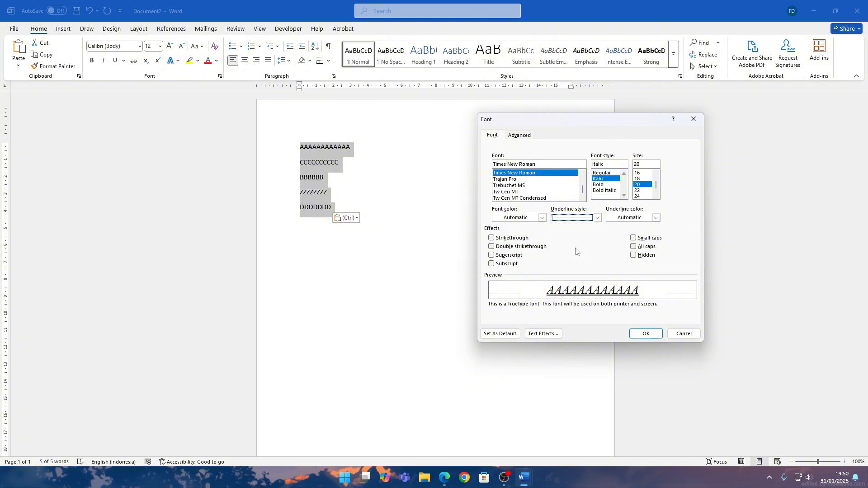
{"action": "left_click", "coordinate": [587, 220]}
{"action": "left_click", "coordinate": [581, 227]}
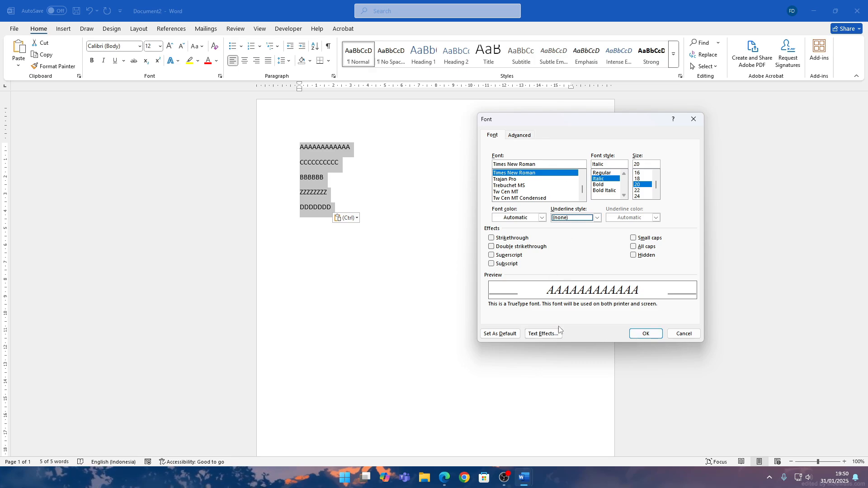
Step: Look through the text effects for fill, outline and shadow without changing them, and apply the chosen font settings to the five lines
{"action": "left_click", "coordinate": [541, 336]}
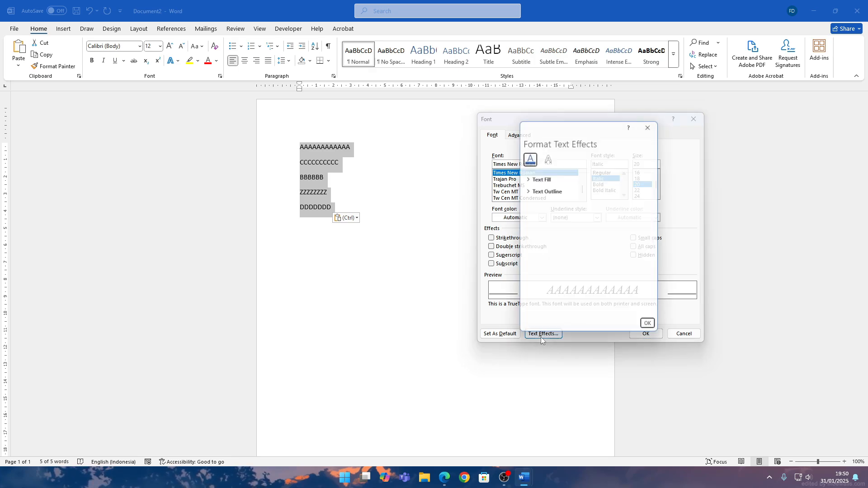
{"action": "left_click_drag", "start_coordinate": [579, 135], "coordinate": [668, 135]}
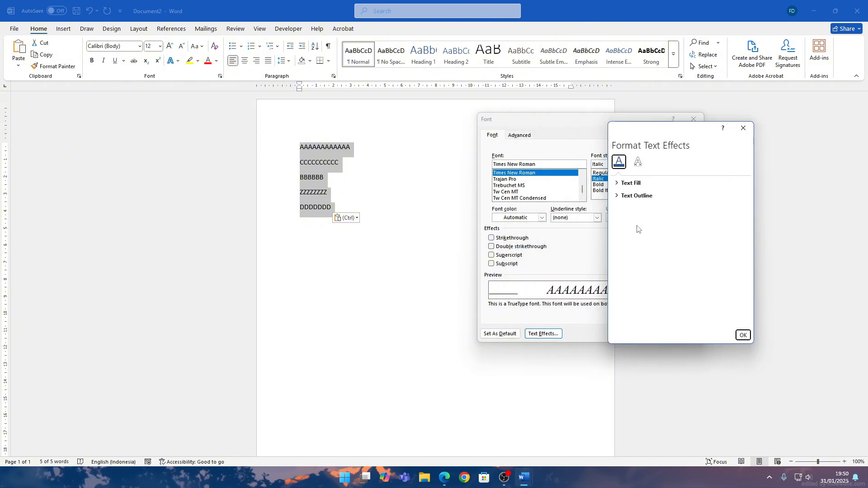
{"action": "left_click", "coordinate": [637, 183]}
{"action": "left_click", "coordinate": [639, 163]}
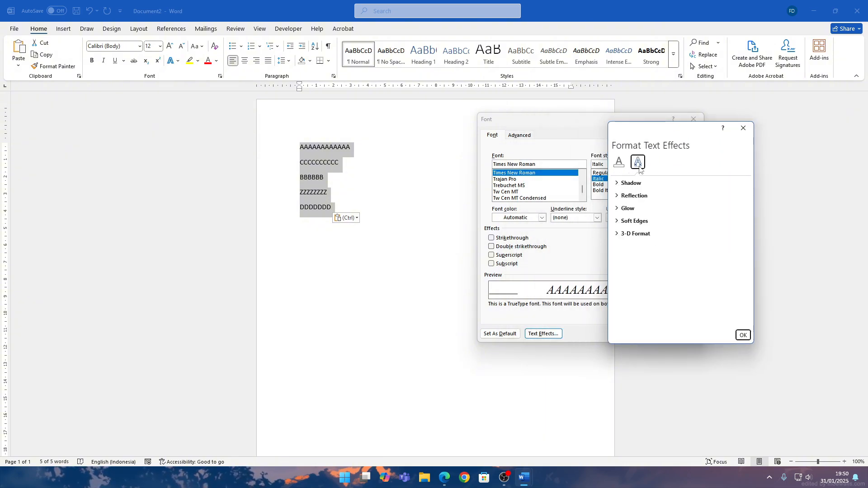
{"action": "left_click", "coordinate": [634, 183]}
{"action": "left_click", "coordinate": [634, 183]}
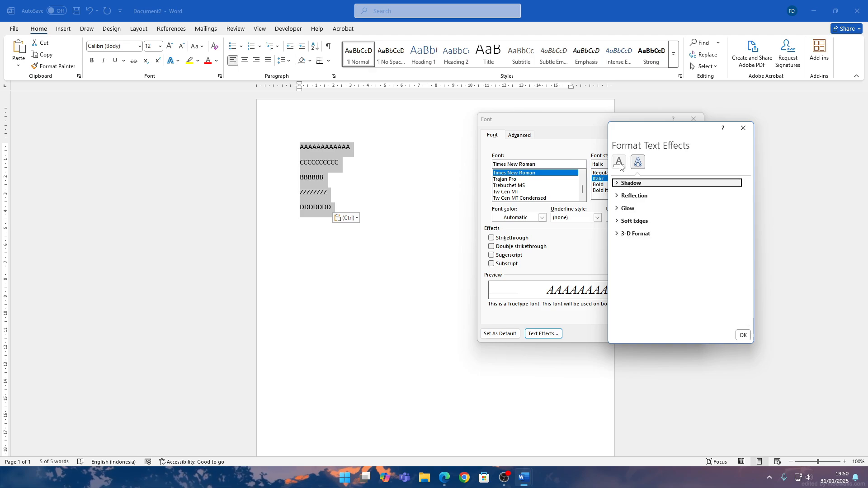
{"action": "left_click", "coordinate": [620, 163]}
{"action": "left_click", "coordinate": [631, 183]}
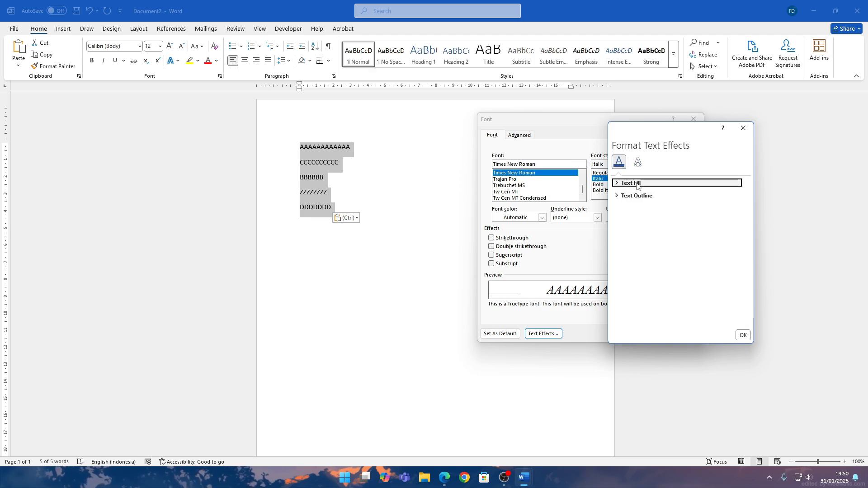
{"action": "left_click", "coordinate": [744, 128]}
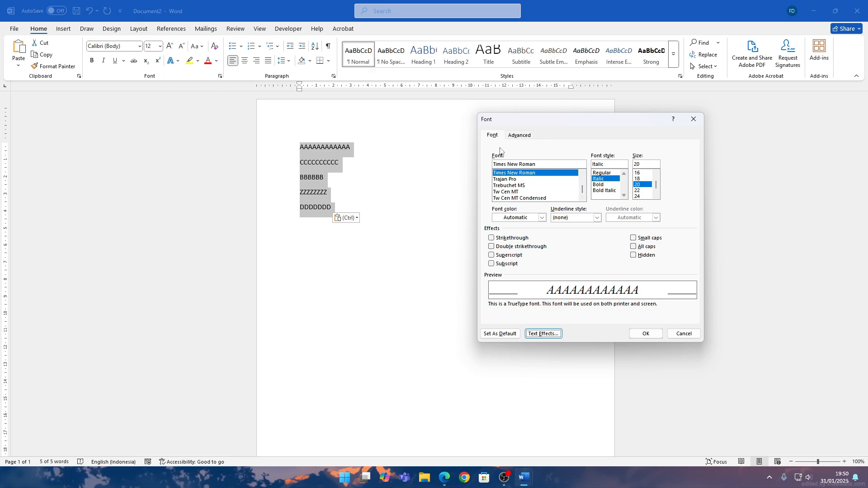
{"action": "left_click", "coordinate": [645, 332]}
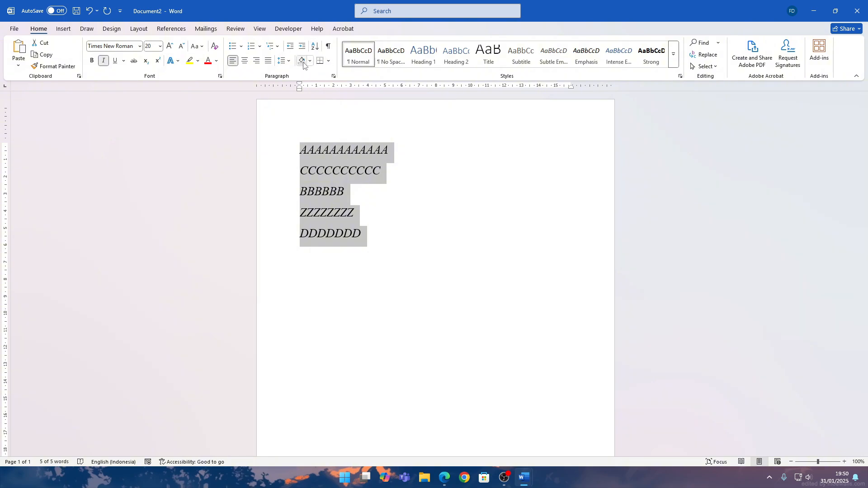
Step: Examine the available paragraph border options without applying one
{"action": "left_click", "coordinate": [330, 62]}
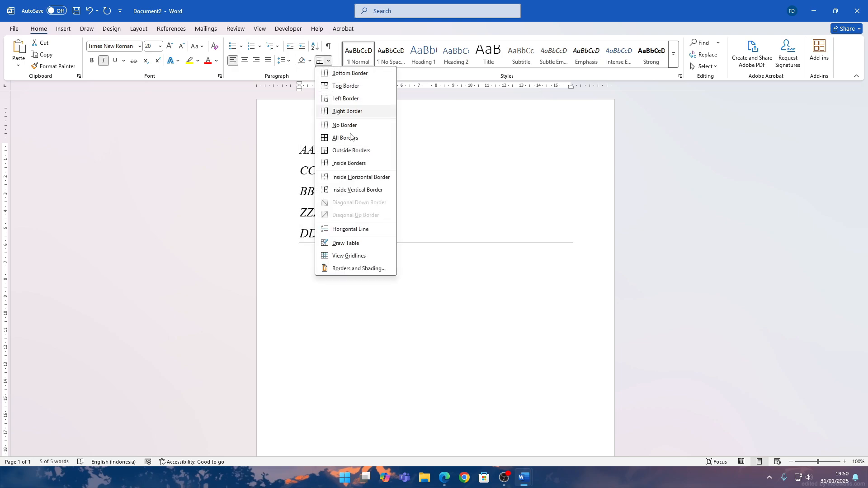
{"action": "left_click", "coordinate": [432, 117]}
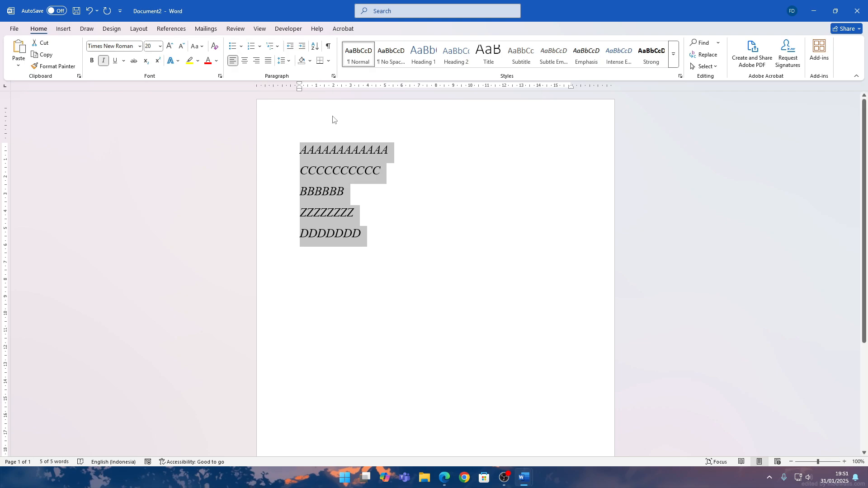
Step: Try right and center alignment on the five lines, and finally justify them
{"action": "left_click", "coordinate": [256, 61]}
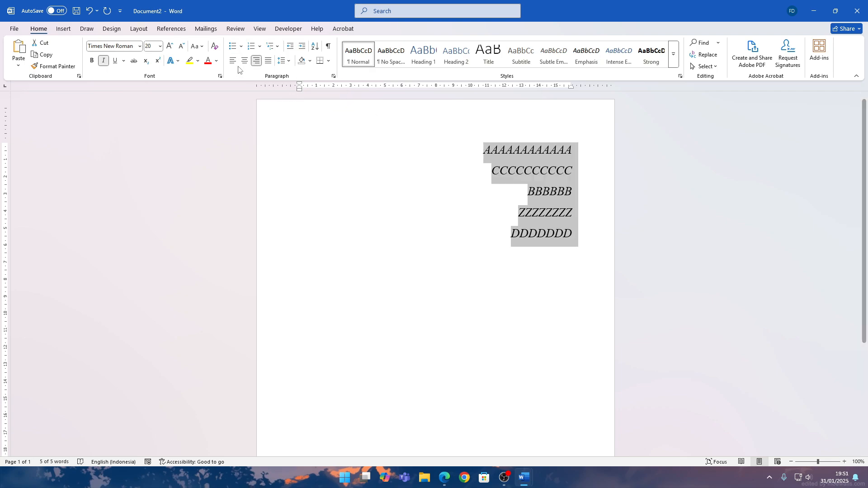
{"action": "left_click", "coordinate": [245, 61]}
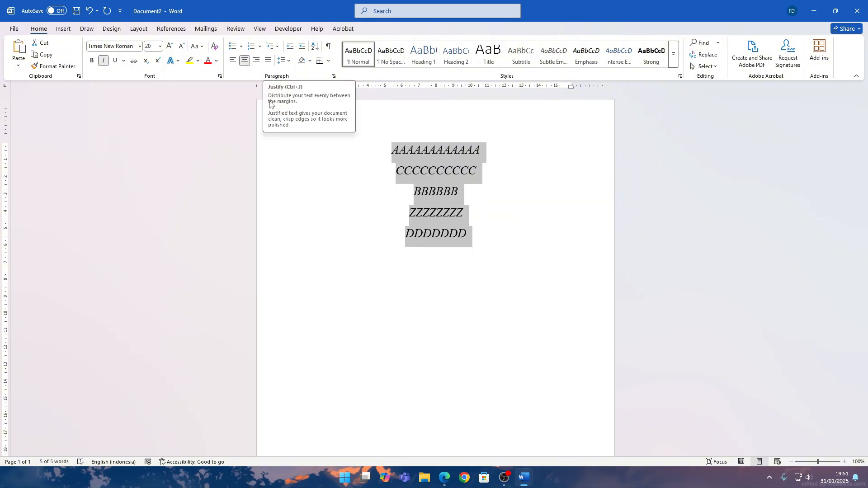
{"action": "left_click", "coordinate": [249, 119]}
{"action": "left_click", "coordinate": [392, 149]}
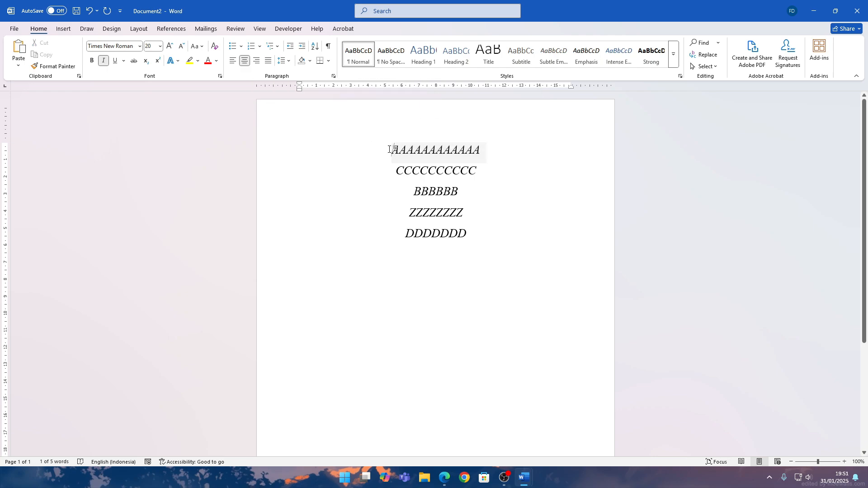
{"action": "key", "text": "ctrl+a"}
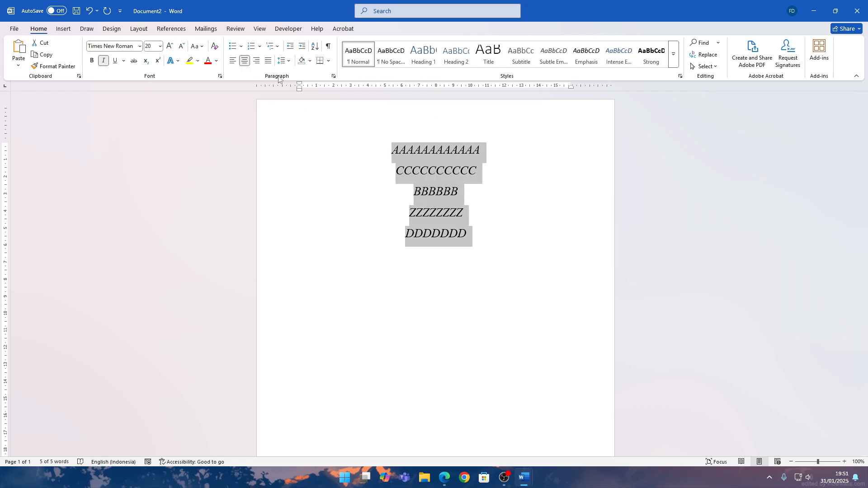
{"action": "left_click", "coordinate": [266, 62]}
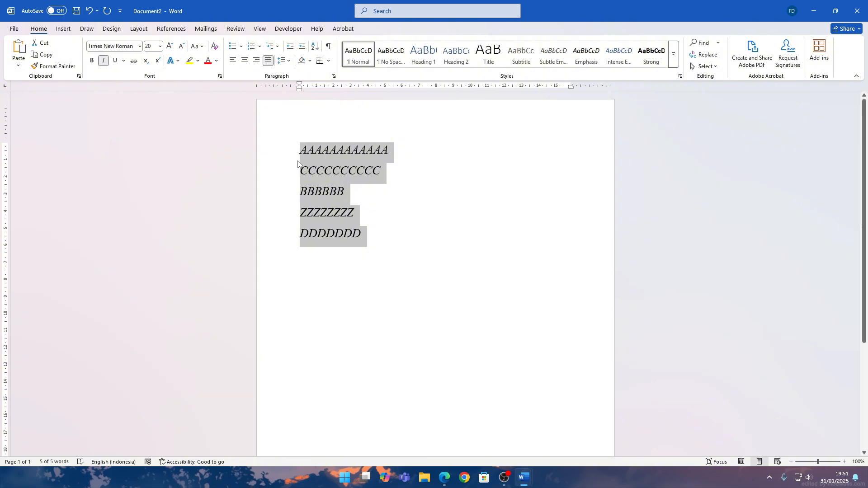
Step: Preview round bullets on the five lines, and try 1-2-3 numbering before removing it again
{"action": "left_click", "coordinate": [241, 48]}
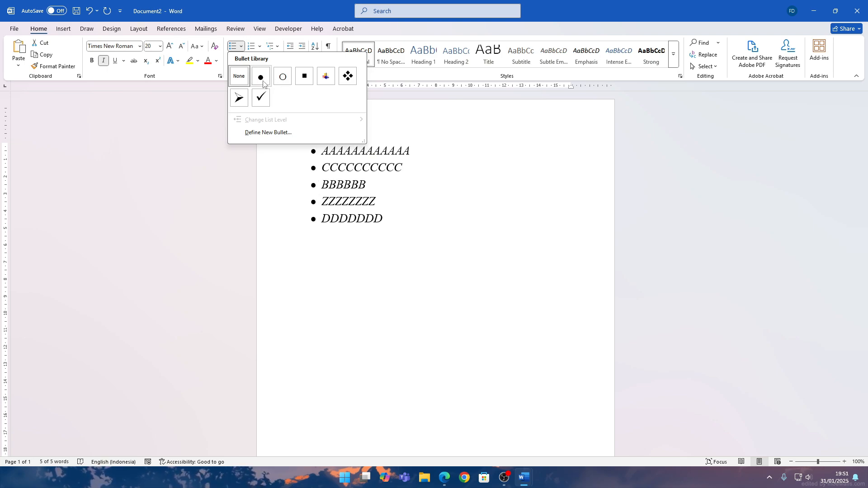
{"action": "left_click", "coordinate": [252, 47]}
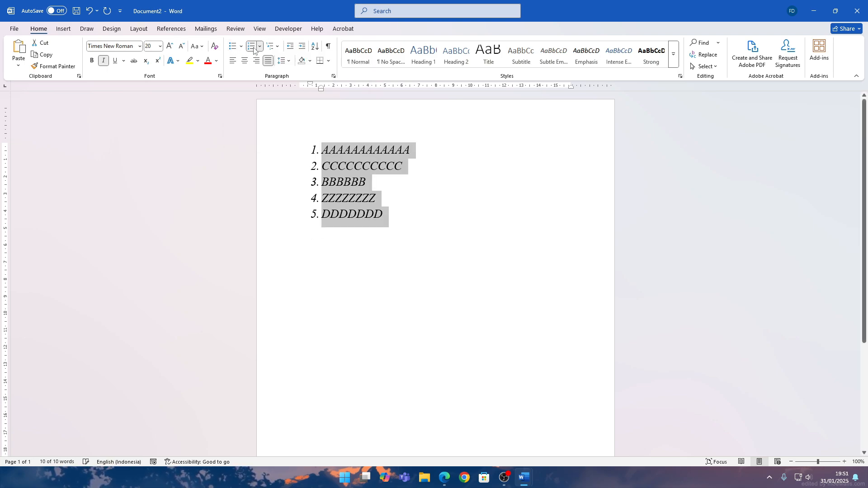
{"action": "left_click", "coordinate": [253, 47]}
Step: Look through the numbering library without applying a format, and sort the five lines by paragraph text in ascending order
{"action": "left_click", "coordinate": [260, 46]}
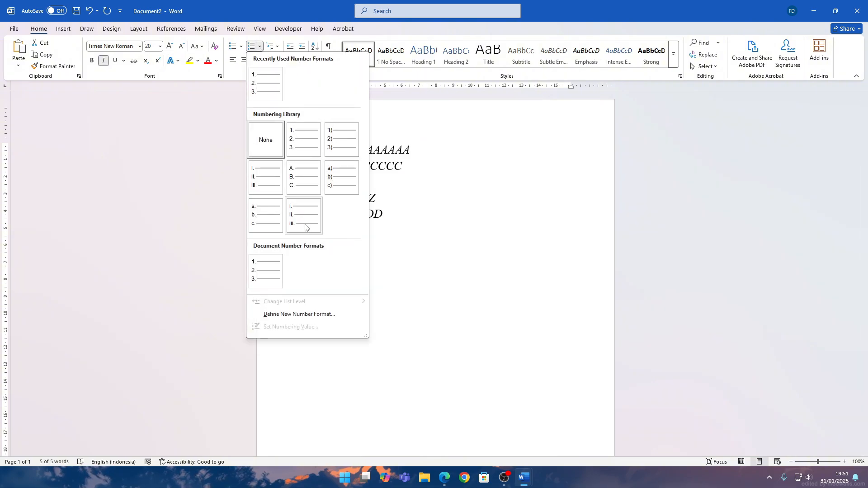
{"action": "left_click", "coordinate": [424, 190]}
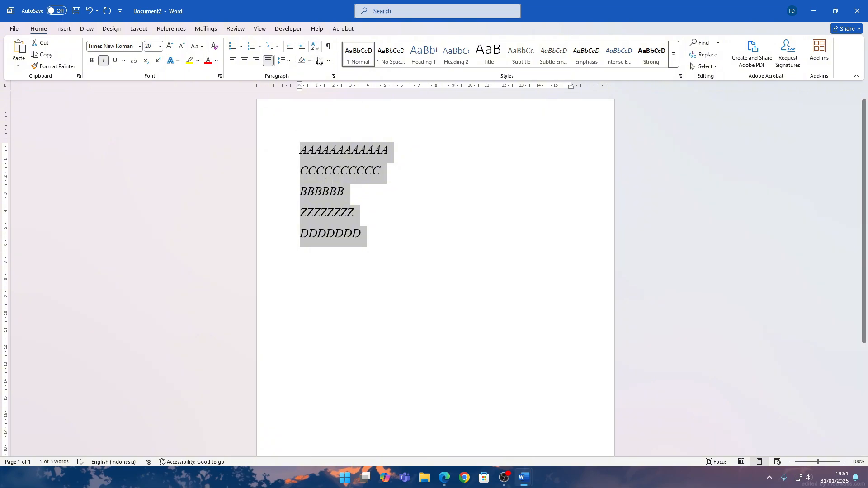
{"action": "left_click", "coordinate": [302, 150]}
{"action": "left_click_drag", "start_coordinate": [302, 151], "coordinate": [372, 237]}
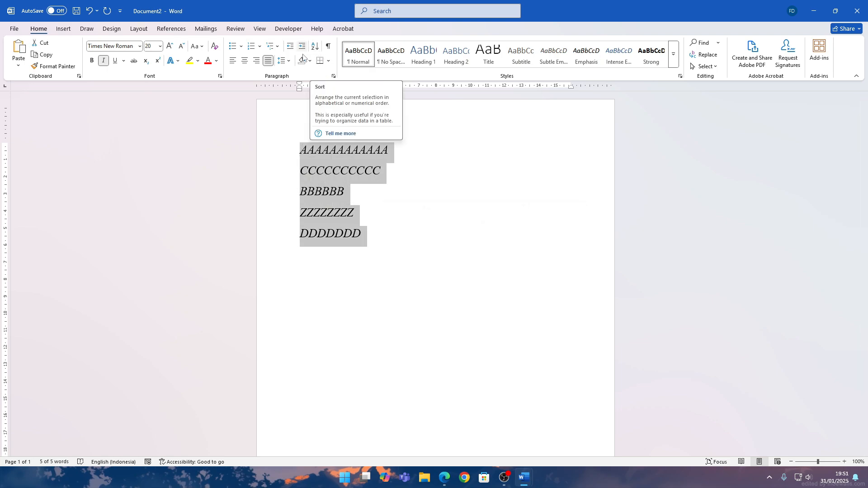
{"action": "left_click", "coordinate": [315, 47]}
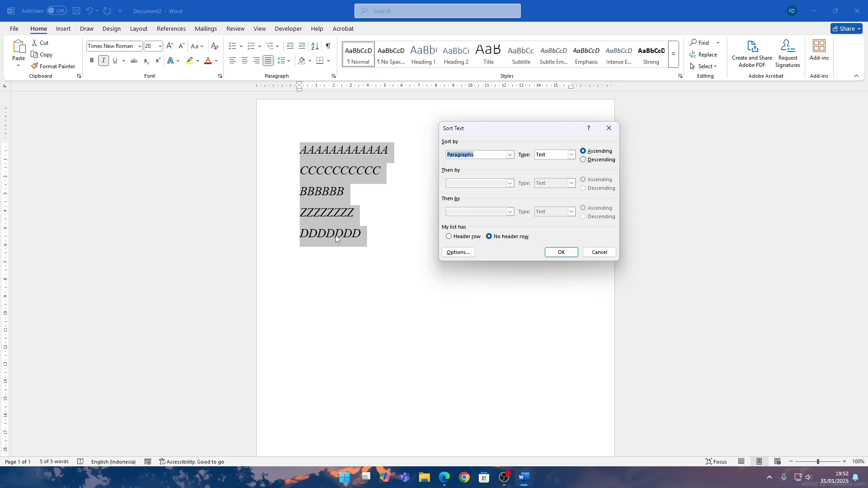
{"action": "left_click", "coordinate": [558, 254]}
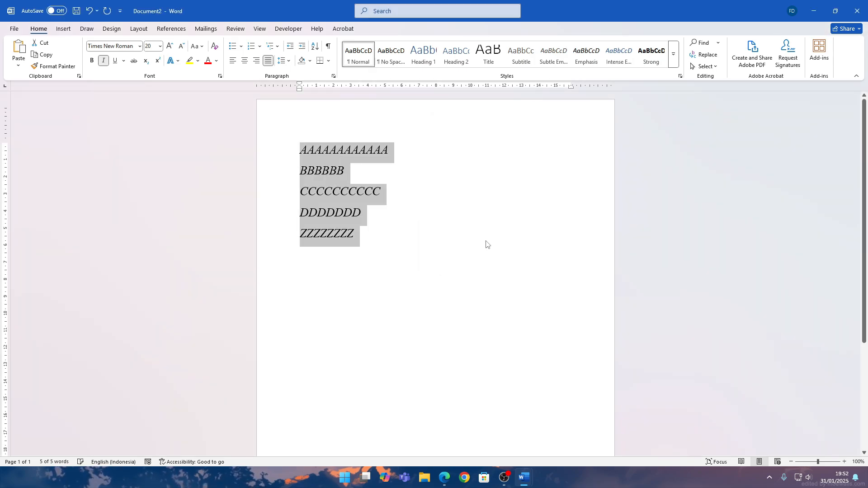
Step: Sort the five lines by paragraph text in descending order
{"action": "left_click", "coordinate": [330, 212]}
{"action": "left_click_drag", "start_coordinate": [303, 150], "coordinate": [408, 237]}
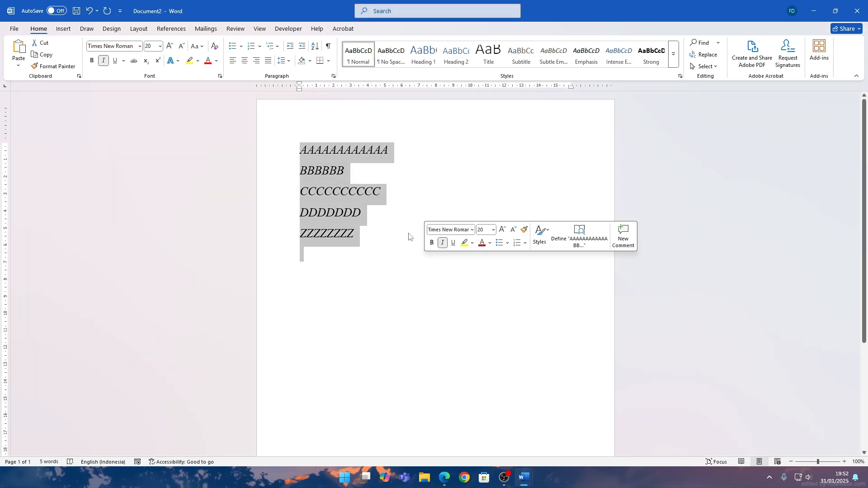
{"action": "left_click", "coordinate": [315, 46]}
{"action": "left_click", "coordinate": [595, 162]}
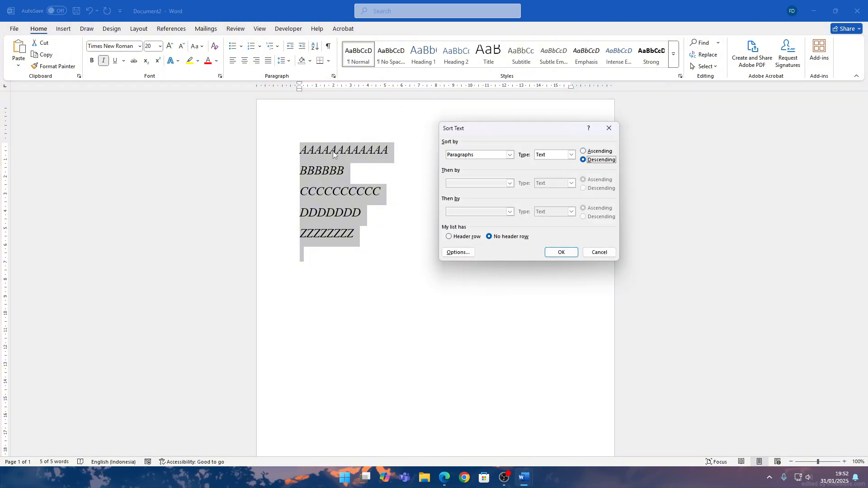
{"action": "left_click", "coordinate": [564, 254]}
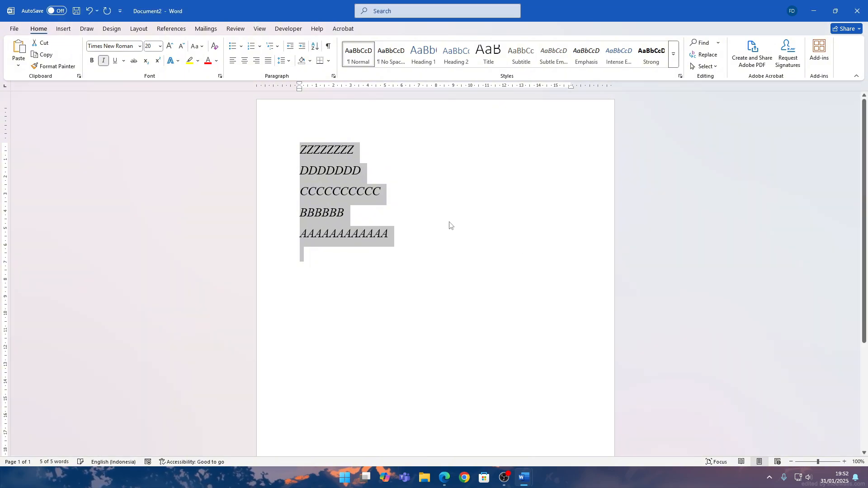
Step: Place the cursor on the empty line below the AAAAAAAAAAAA line and turn off italic there
{"action": "left_click", "coordinate": [406, 237]}
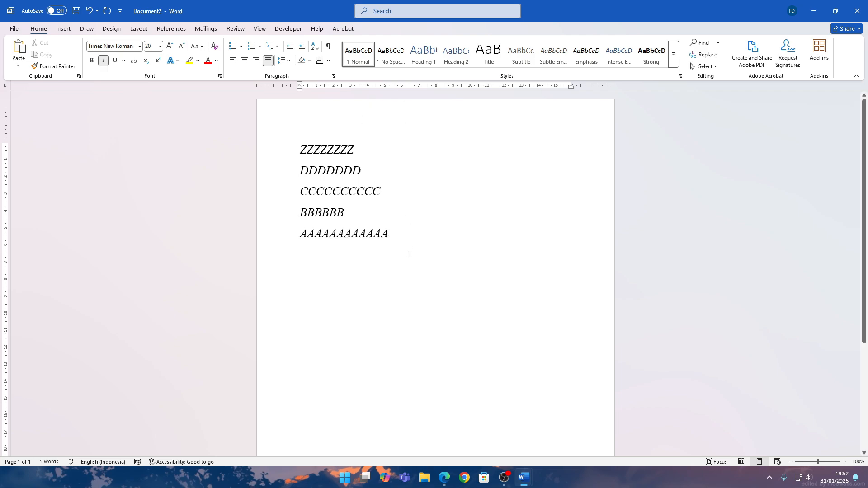
{"action": "key", "text": "Return"}
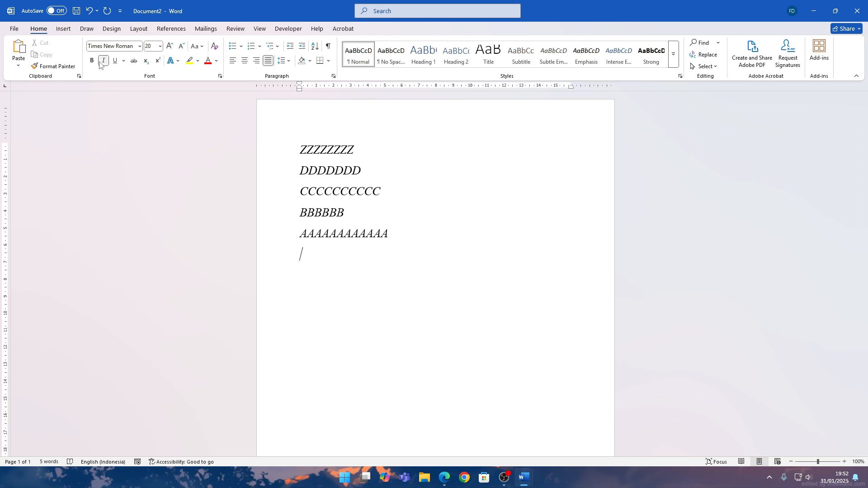
{"action": "key", "text": "ctrl+i"}
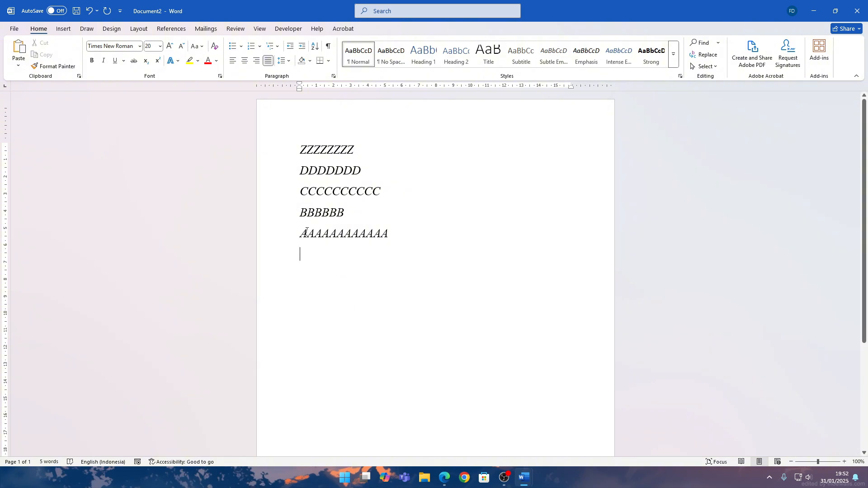
Step: Switch to File Explorer, bring gambar komputer.png from the Downloads folder into the Word document, and undo that insertion
{"action": "left_click", "coordinate": [425, 477]}
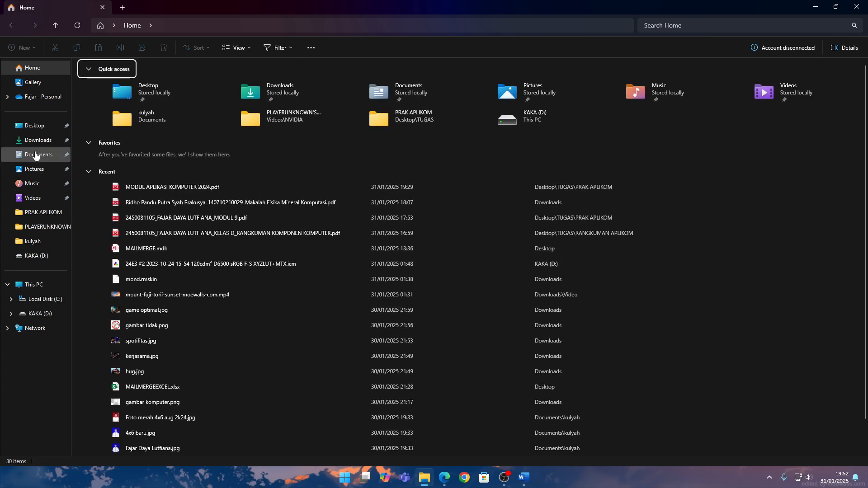
{"action": "left_click", "coordinate": [37, 143]}
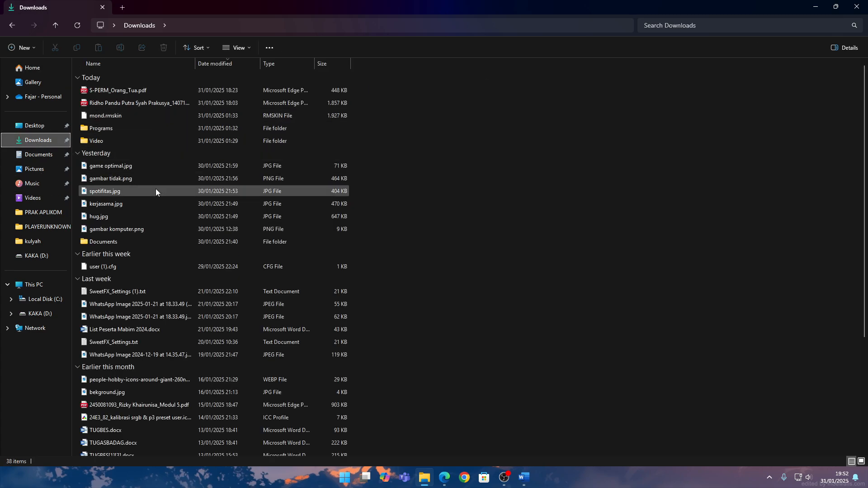
{"action": "scroll", "coordinate": [142, 233], "scroll_direction": "down", "scroll_amount": 1}
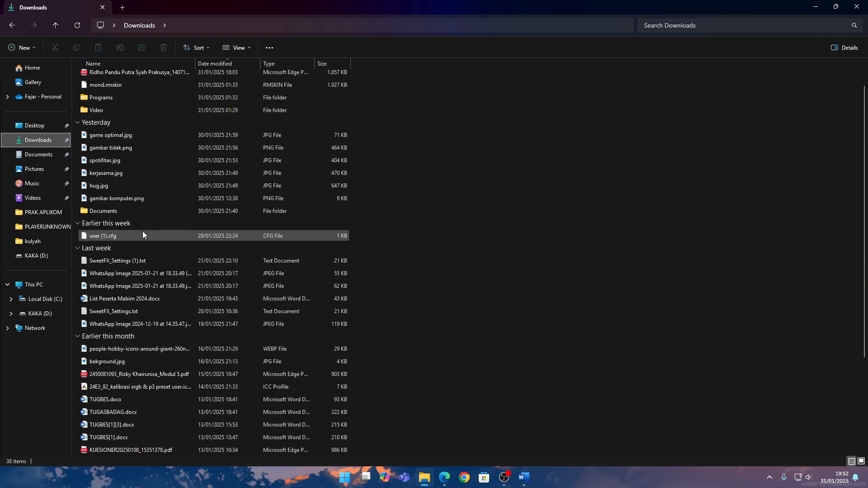
{"action": "left_click", "coordinate": [142, 199]}
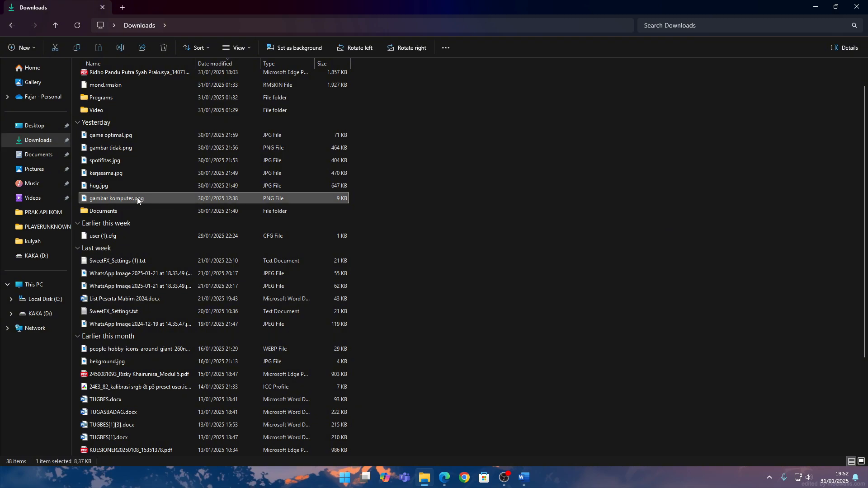
{"action": "left_click_drag", "start_coordinate": [138, 201], "coordinate": [363, 275]}
{"action": "key", "text": "alt+Tab"}
{"action": "key", "text": "ctrl+z"}
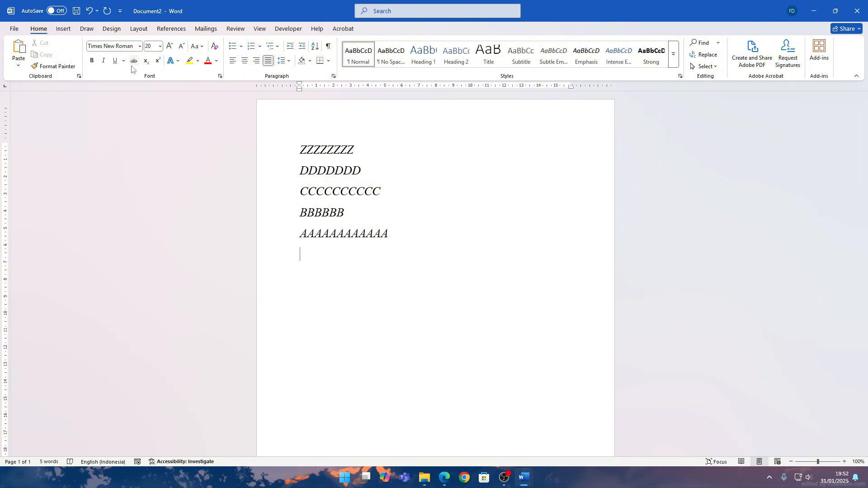
Step: Insert the picture gambar komputer.png from this device's Downloads folder on the empty line below the five lines
{"action": "left_click", "coordinate": [64, 29]}
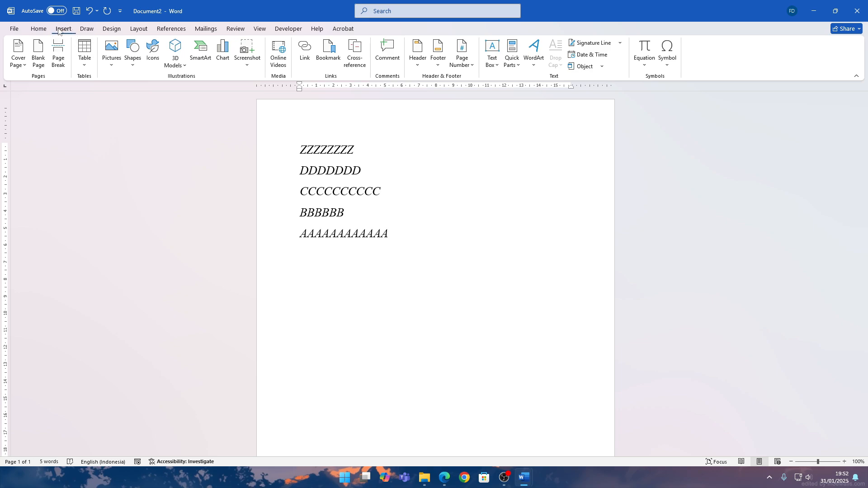
{"action": "left_click", "coordinate": [119, 59]}
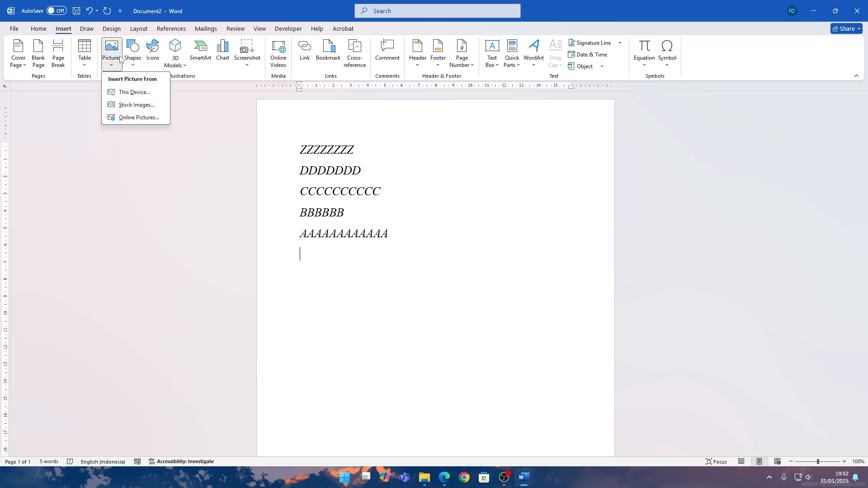
{"action": "left_click", "coordinate": [142, 95]}
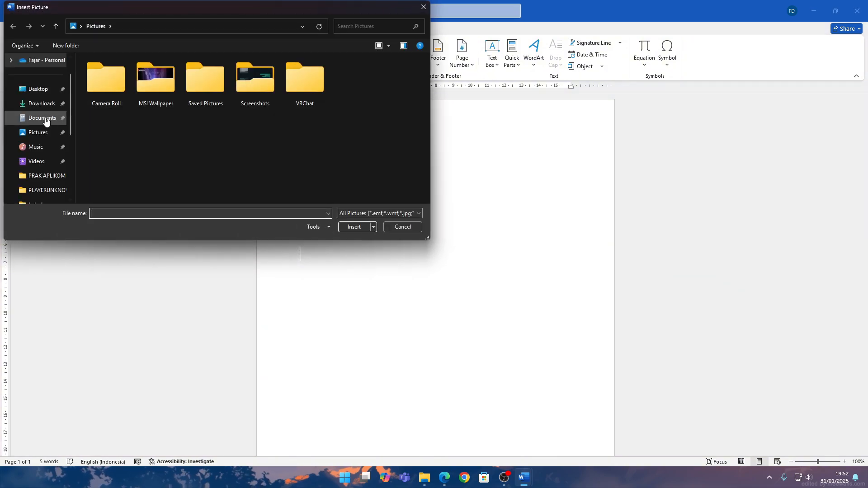
{"action": "left_click", "coordinate": [48, 108]}
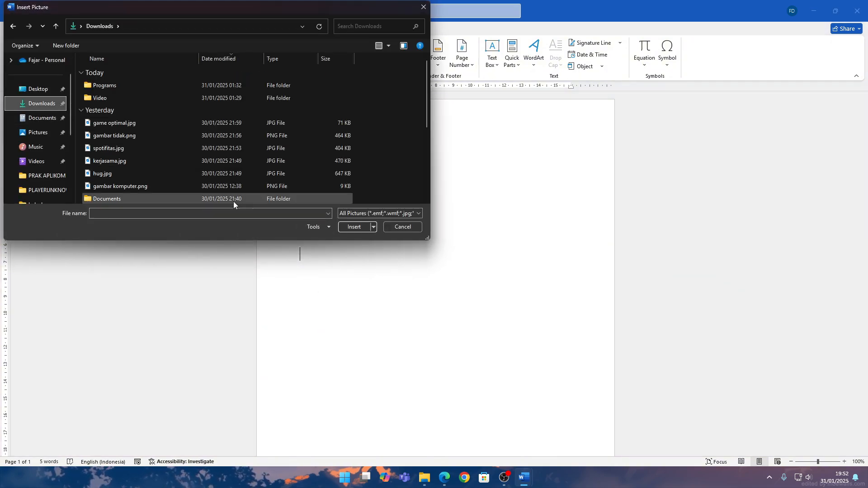
{"action": "scroll", "coordinate": [199, 160], "scroll_direction": "down", "scroll_amount": 1}
{"action": "left_click", "coordinate": [128, 161]}
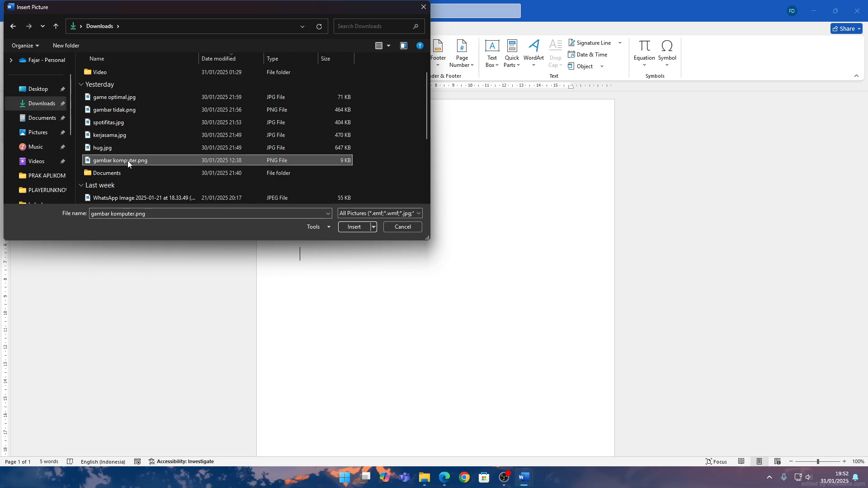
{"action": "left_click", "coordinate": [352, 227]}
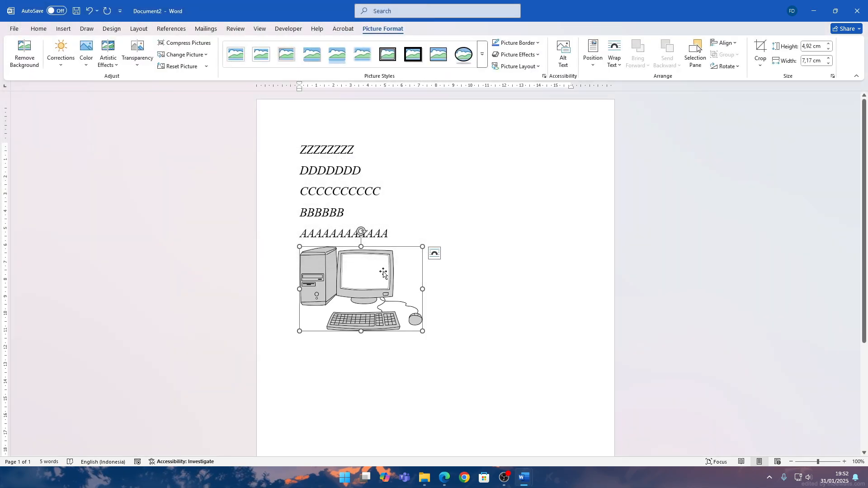
{"action": "left_click", "coordinate": [436, 291]}
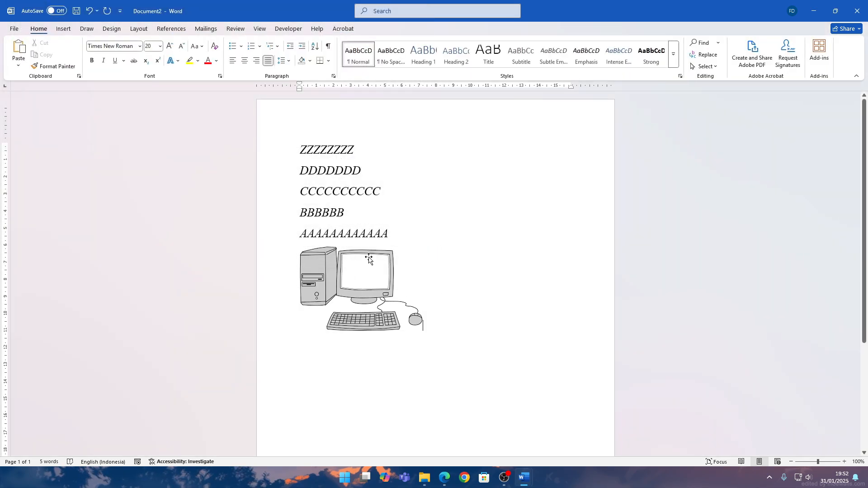
Step: Try a height of 5 cm for the computer picture, and reduce it to 4,9 cm
{"action": "left_click", "coordinate": [364, 261]}
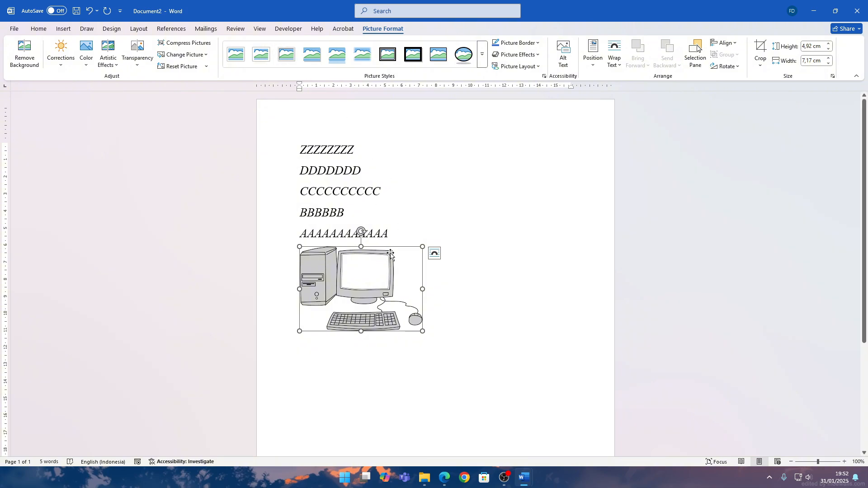
{"action": "left_click", "coordinate": [828, 44]}
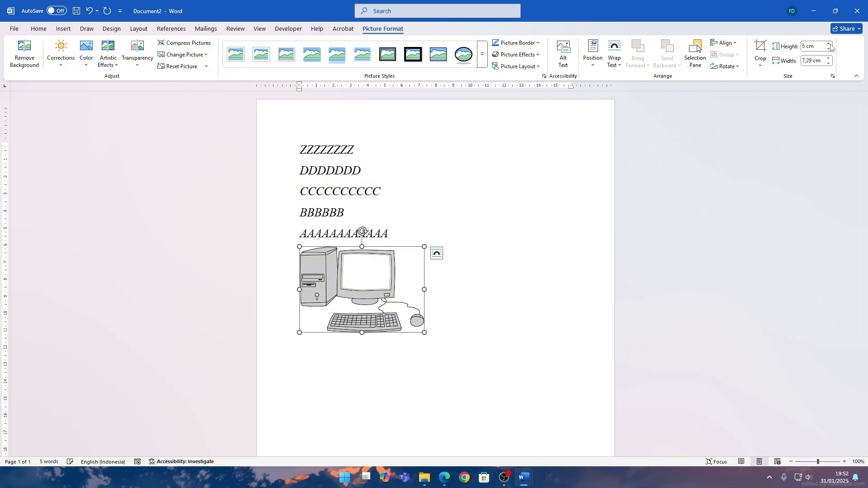
{"action": "left_click", "coordinate": [829, 48]}
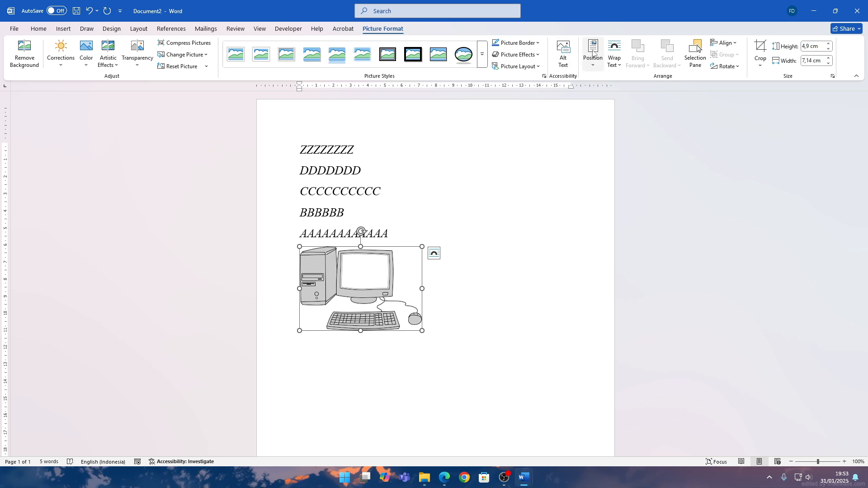
Step: Look at the picture border options without choosing one, and apply a white-framed picture style with a shadow to the computer picture
{"action": "left_click", "coordinate": [524, 45]}
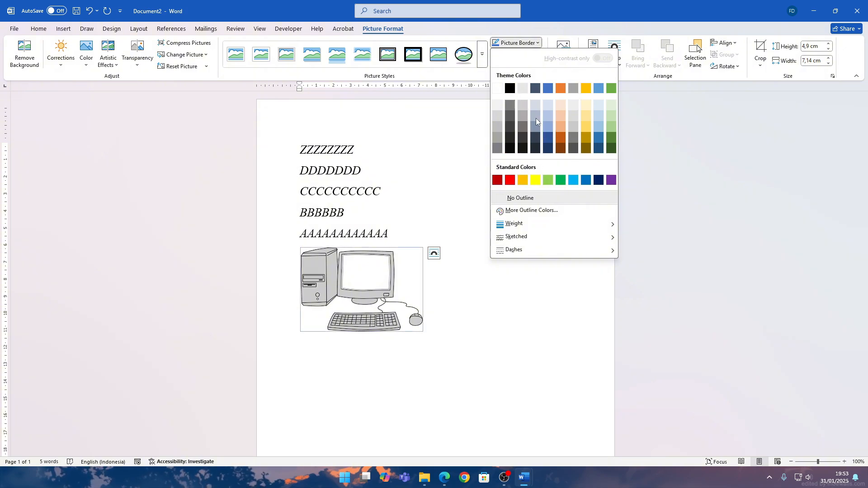
{"action": "left_click", "coordinate": [466, 138]}
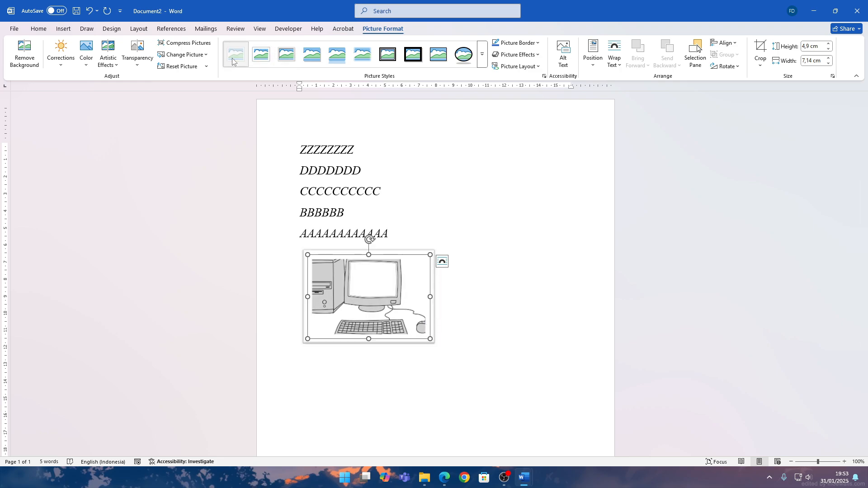
{"action": "left_click", "coordinate": [222, 154]}
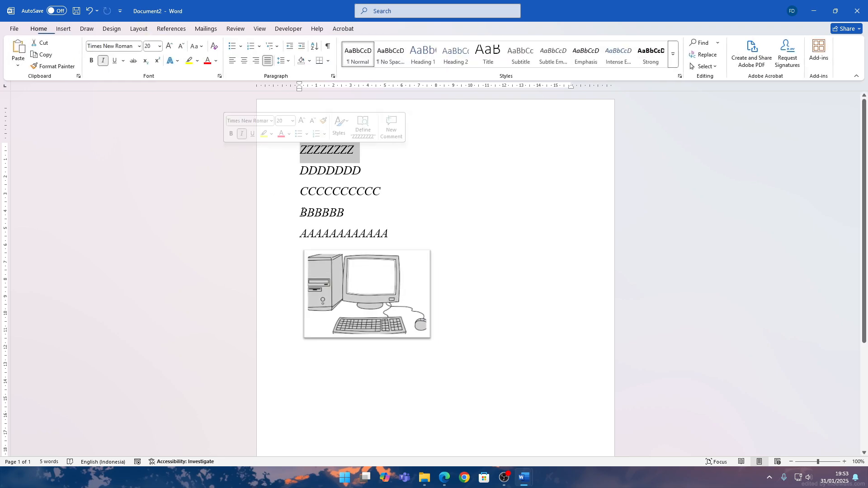
{"action": "left_click", "coordinate": [371, 276]}
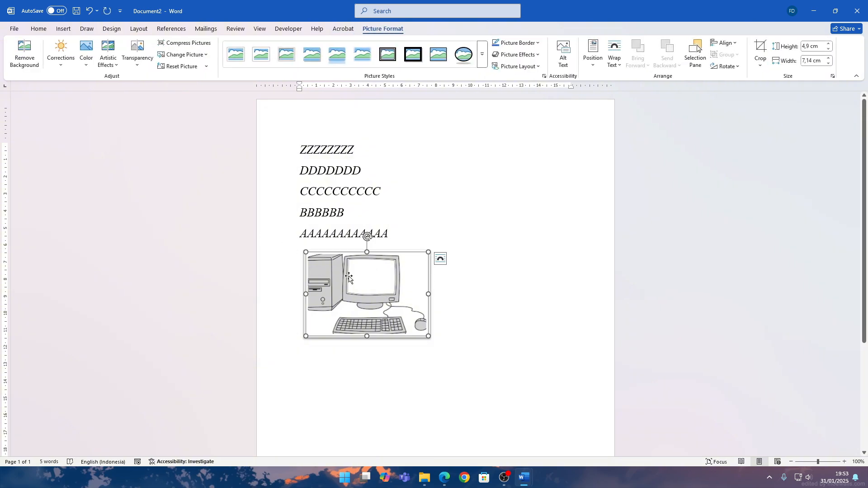
{"action": "left_click", "coordinate": [467, 315]}
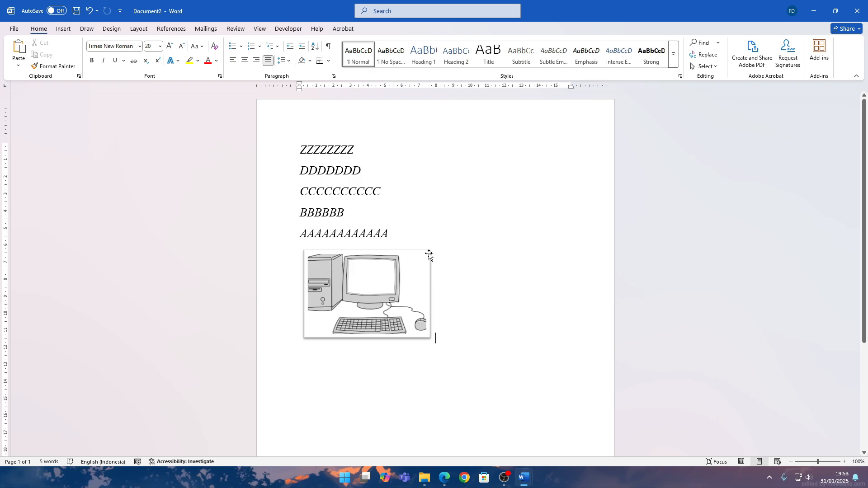
Step: Check competency item 7 on print options in the module PDF in Edge, and return to Word with the computer picture selected
{"action": "left_click", "coordinate": [445, 477]}
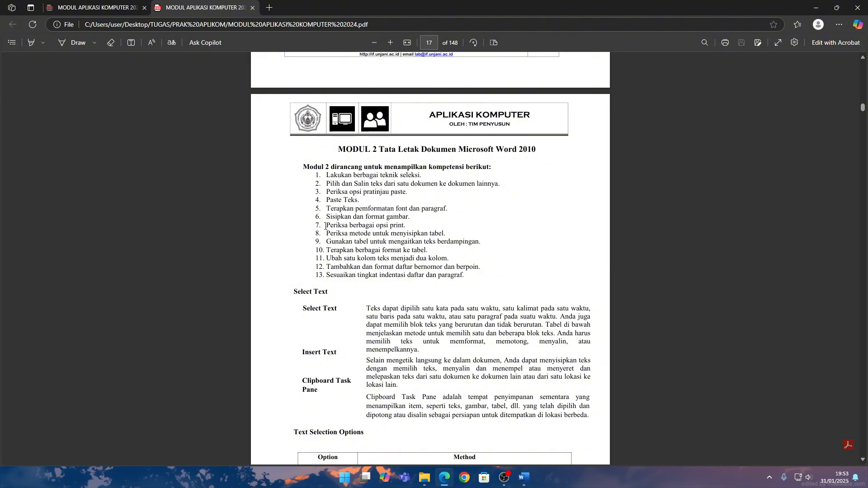
{"action": "left_click_drag", "start_coordinate": [329, 226], "coordinate": [388, 225]}
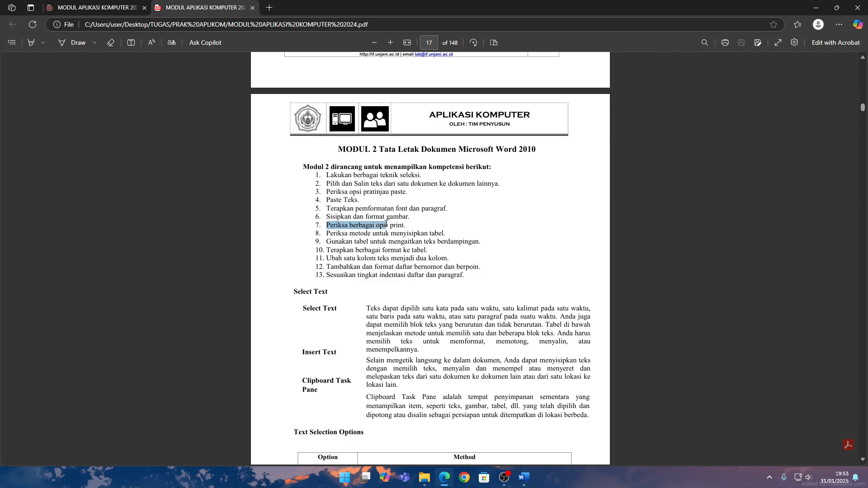
{"action": "left_click", "coordinate": [340, 219]}
{"action": "key", "text": "alt+Tab"}
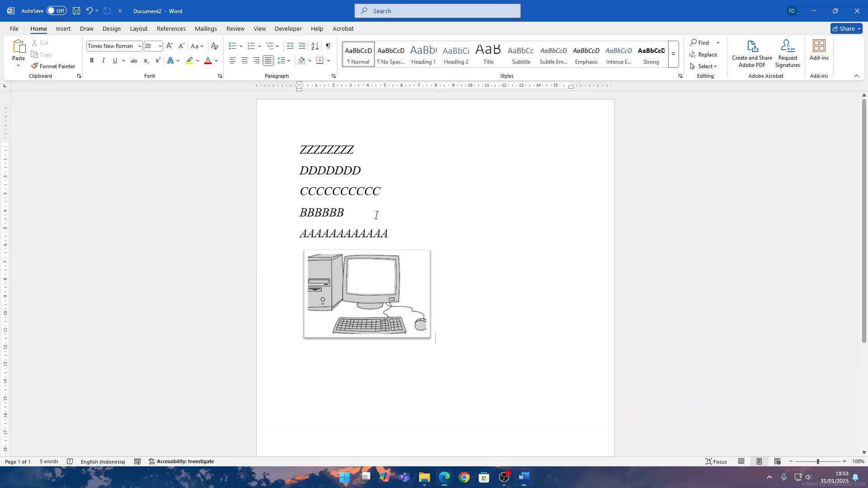
{"action": "left_click", "coordinate": [374, 262]}
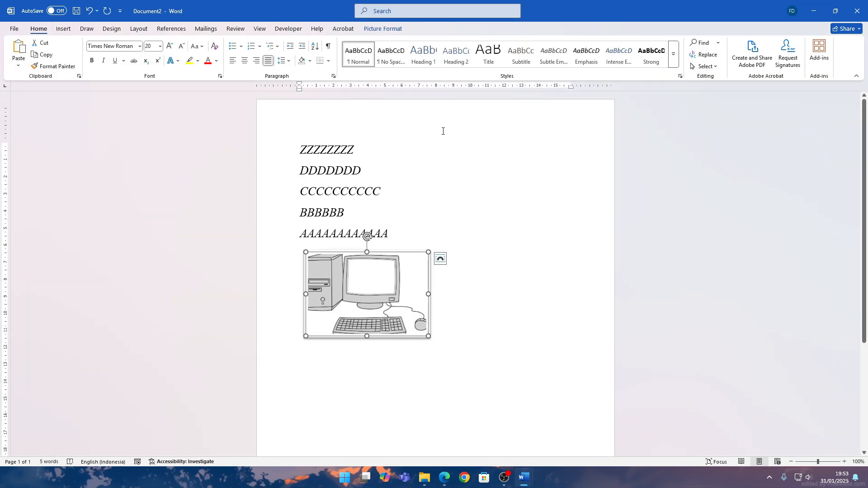
Step: Place the cursor on the empty line below the computer picture, and recheck the print options item in the module PDF in Edge before returning to Word
{"action": "left_click", "coordinate": [386, 28]}
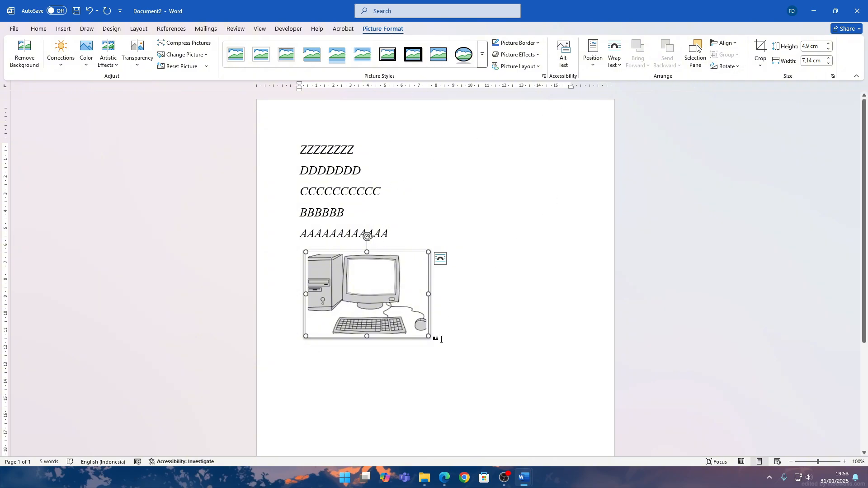
{"action": "left_click", "coordinate": [435, 338]}
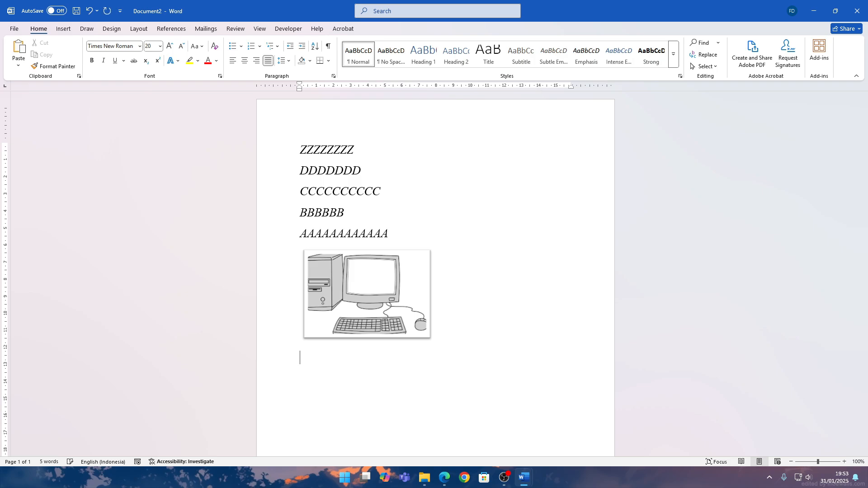
{"action": "key", "text": "alt+Tab"}
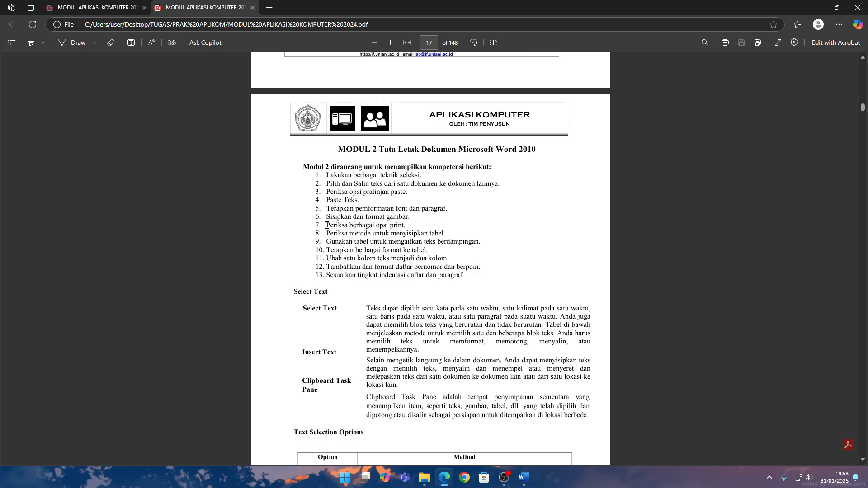
{"action": "key", "text": "alt+Tab"}
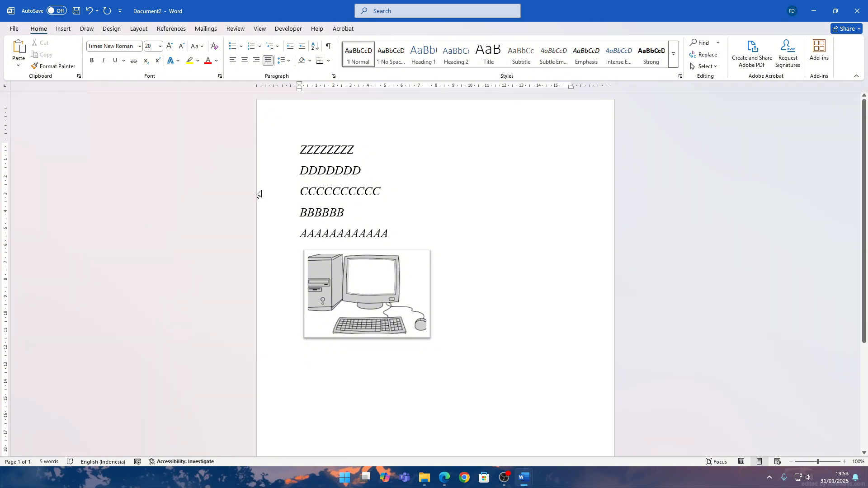
Step: Open the print settings for the document and look through the available paper sizes
{"action": "left_click", "coordinate": [19, 29]}
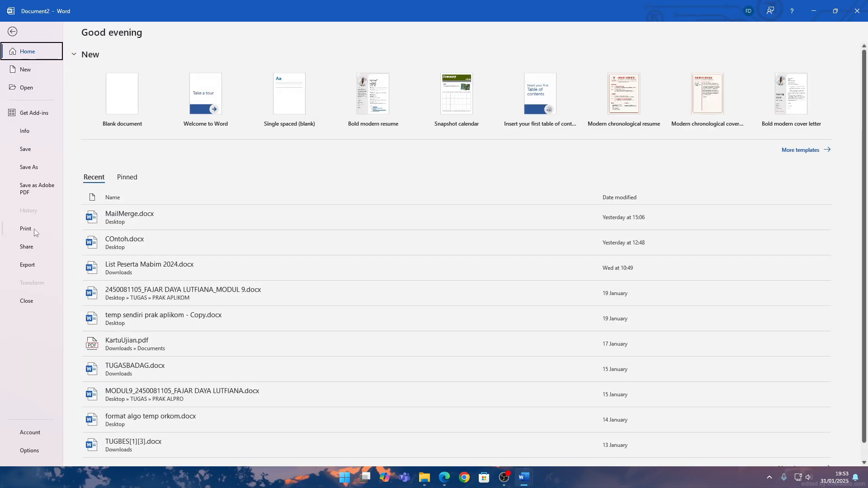
{"action": "left_click", "coordinate": [34, 229]}
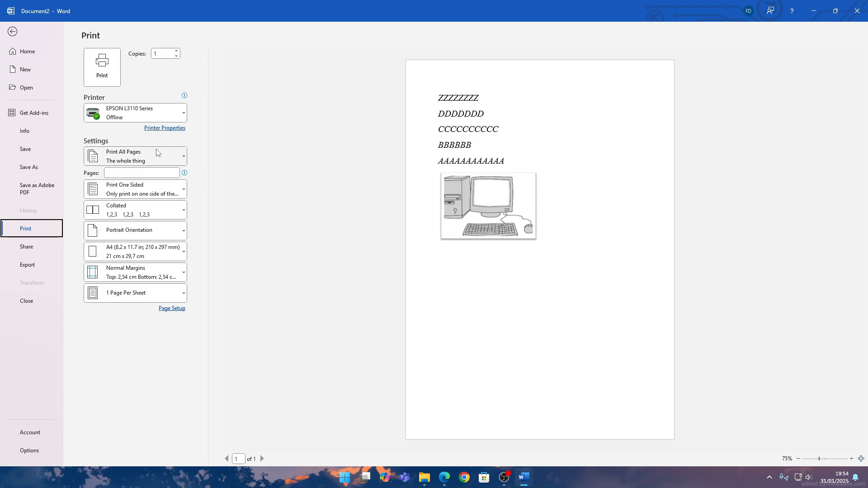
{"action": "left_click", "coordinate": [153, 252]}
{"action": "scroll", "coordinate": [143, 131], "scroll_direction": "down", "scroll_amount": 5}
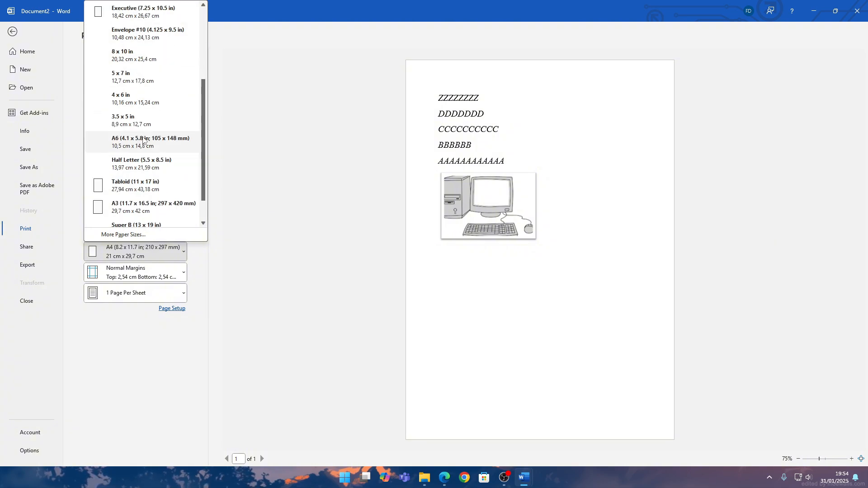
{"action": "scroll", "coordinate": [143, 97], "scroll_direction": "up", "scroll_amount": 5}
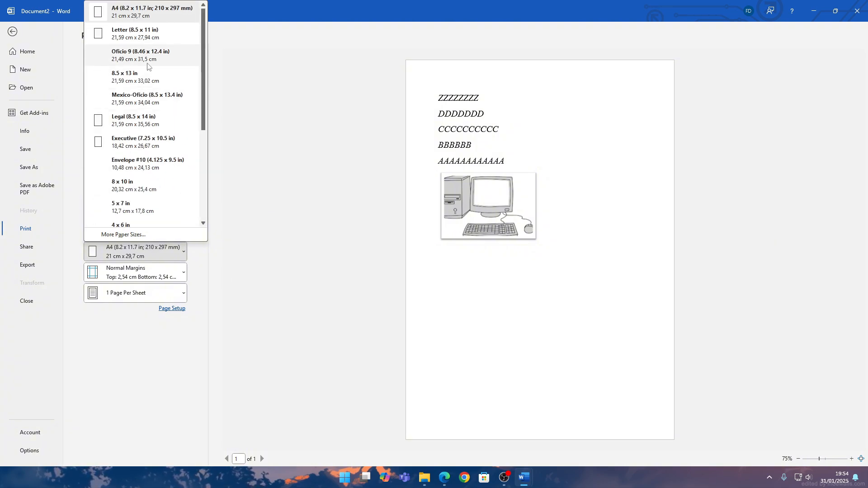
Step: Try the Letter and Legal paper sizes in the print settings, restore A4, and return to the document
{"action": "left_click", "coordinate": [147, 37]}
{"action": "left_click", "coordinate": [144, 255]}
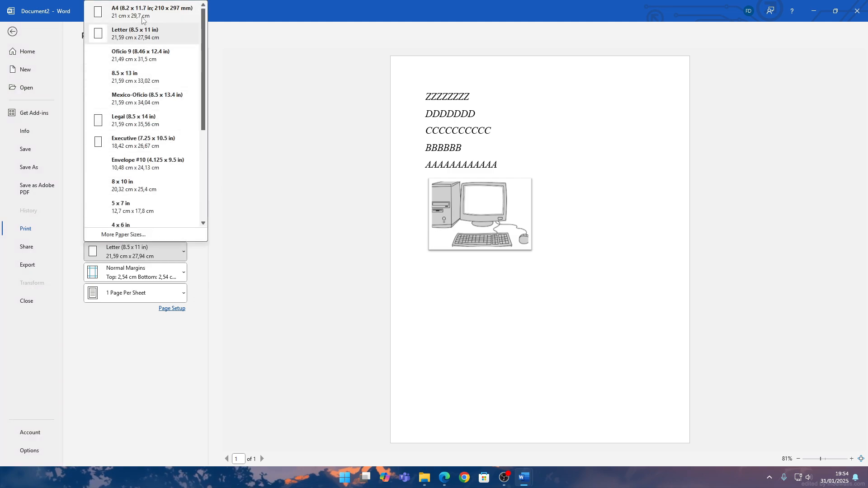
{"action": "left_click", "coordinate": [143, 19]}
{"action": "left_click", "coordinate": [144, 251]}
{"action": "left_click", "coordinate": [142, 122]}
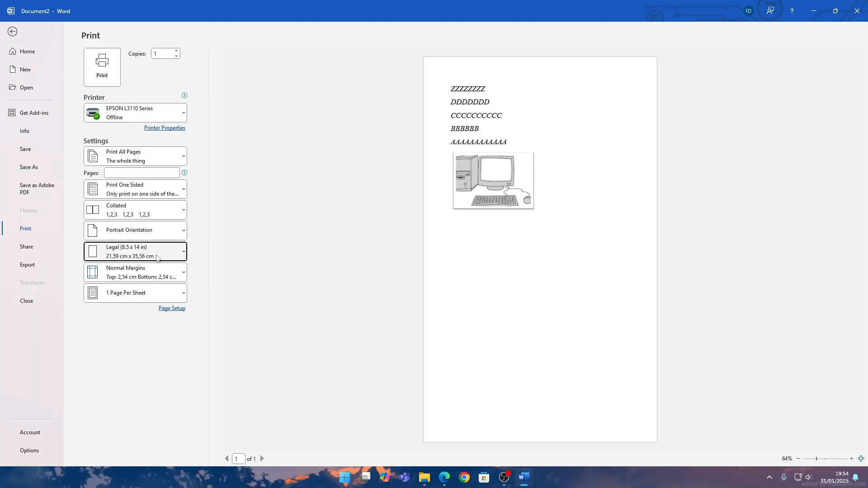
{"action": "left_click", "coordinate": [144, 252]}
{"action": "left_click", "coordinate": [152, 15]}
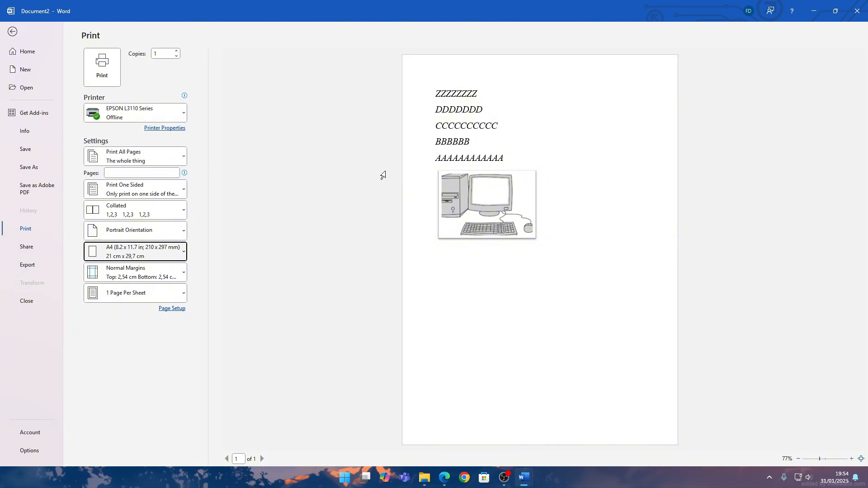
{"action": "left_click", "coordinate": [151, 174]}
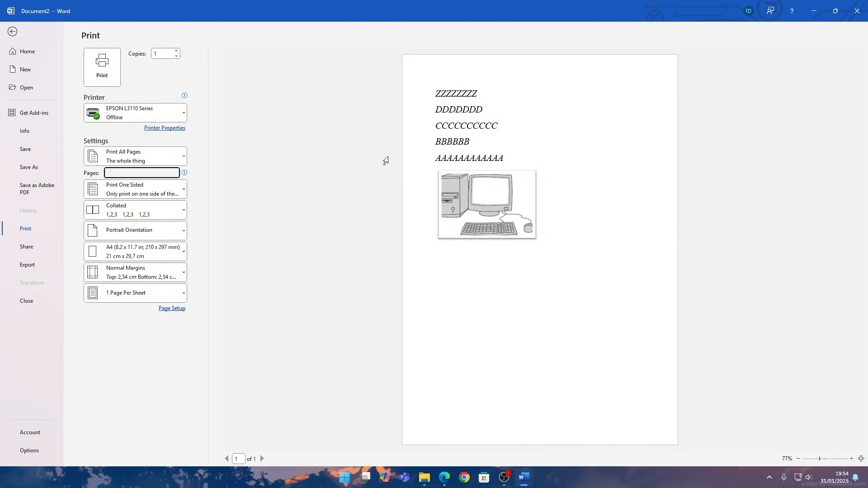
{"action": "left_click", "coordinate": [12, 31]}
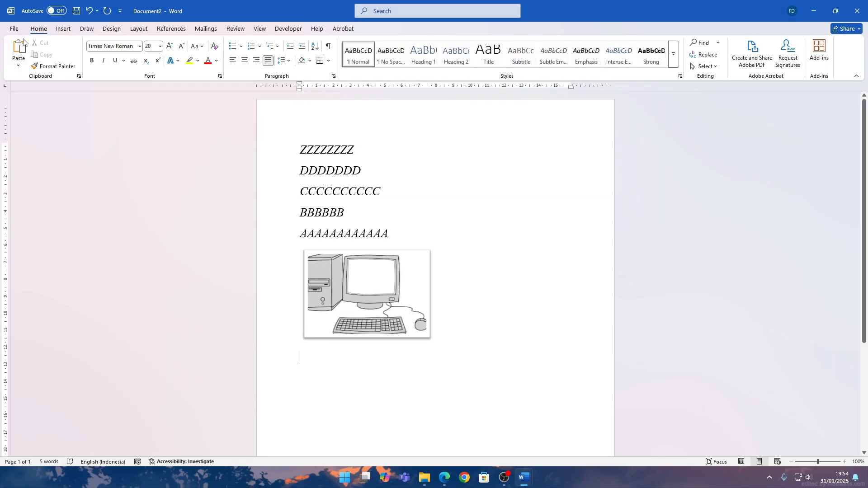
Step: Insert a blank page after the computer picture
{"action": "scroll", "coordinate": [380, 361], "scroll_direction": "down", "scroll_amount": 5}
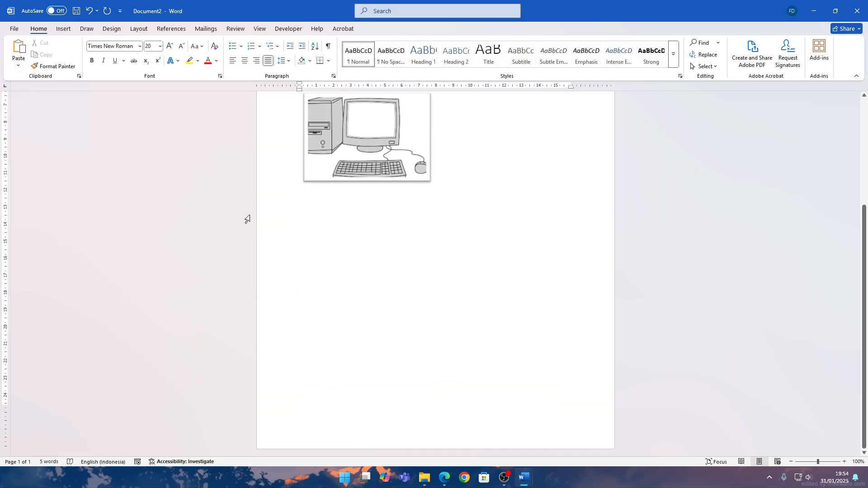
{"action": "left_click", "coordinate": [65, 30]}
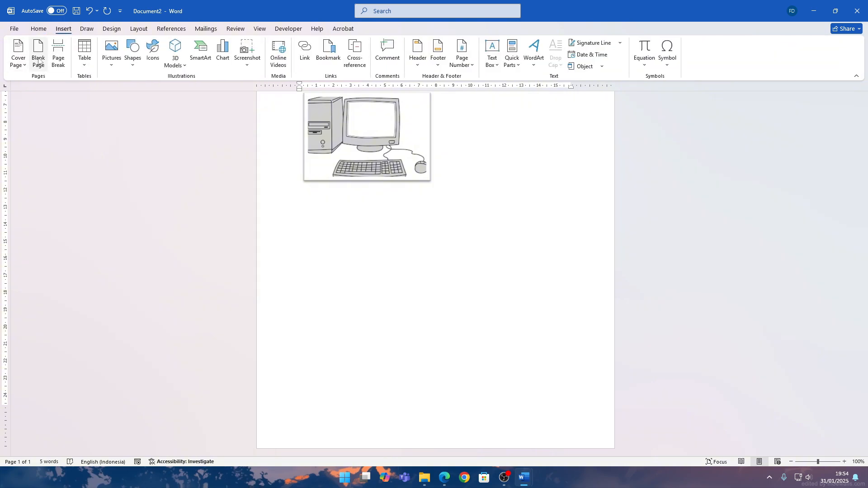
{"action": "left_click", "coordinate": [52, 67]}
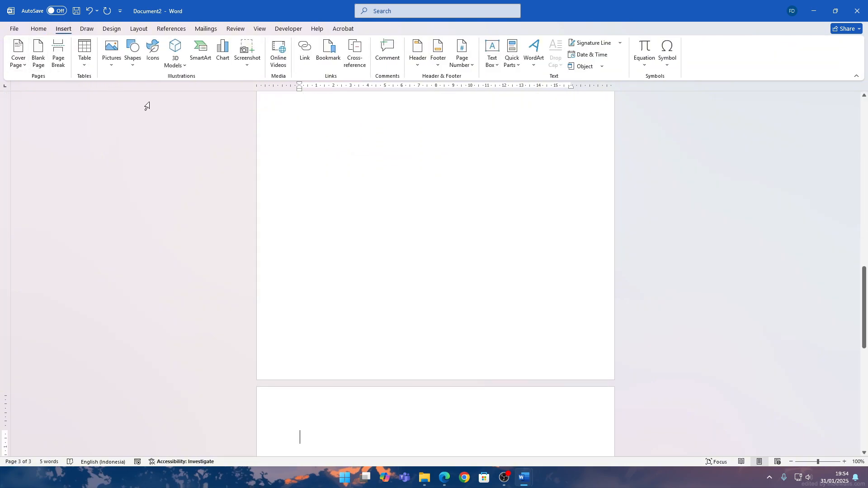
Step: Preview the document for printing from its first page, and restrict the pages to print to page 1
{"action": "left_click", "coordinate": [14, 28]}
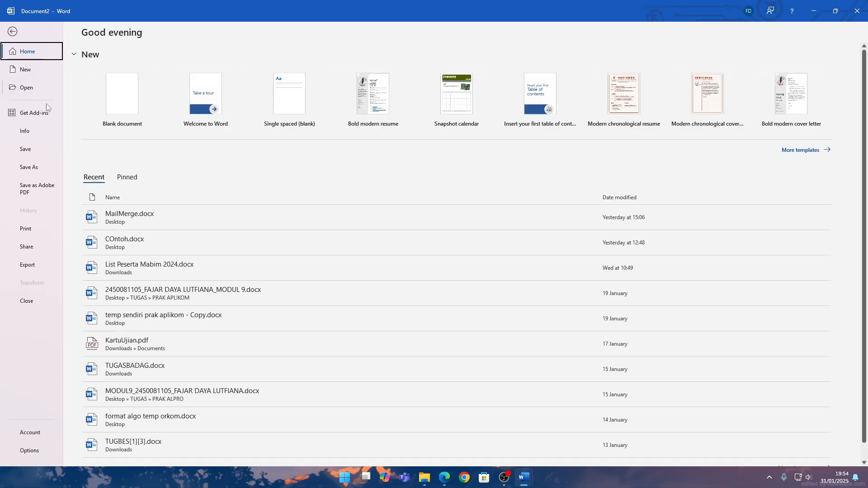
{"action": "left_click", "coordinate": [40, 230]}
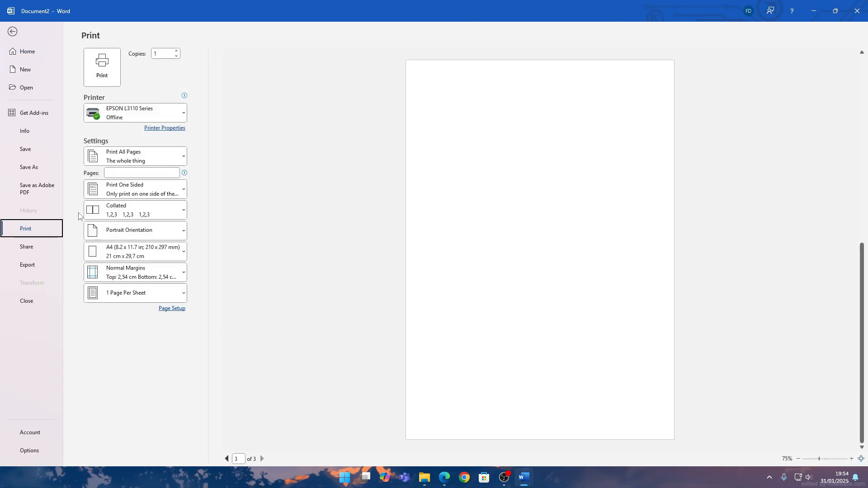
{"action": "left_click", "coordinate": [227, 459]}
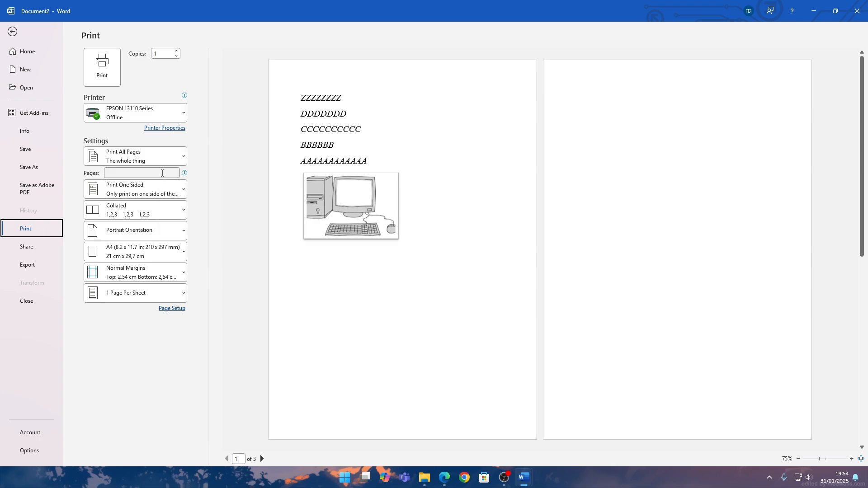
{"action": "left_click", "coordinate": [162, 173]}
{"action": "type", "text": "1"}
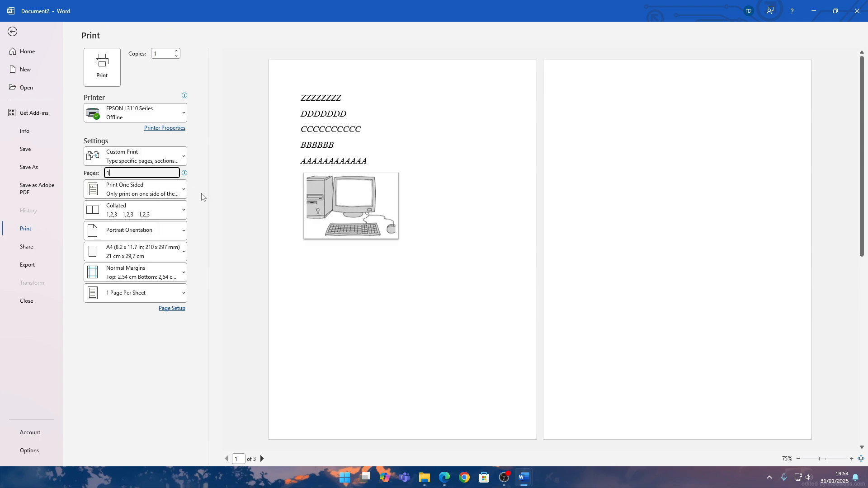
{"action": "left_click", "coordinate": [208, 219]}
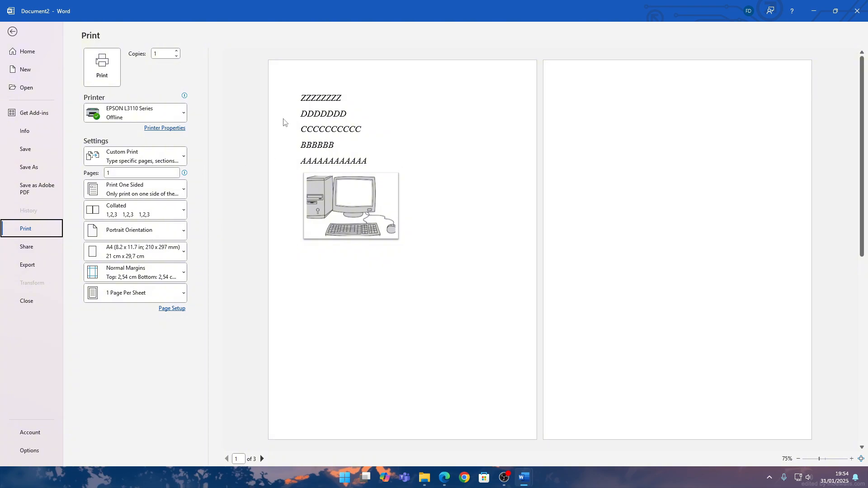
{"action": "left_click", "coordinate": [288, 228]}
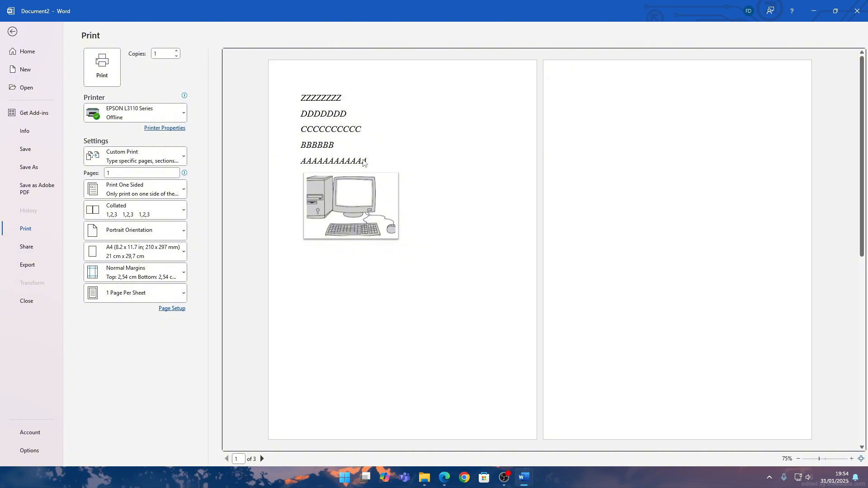
Step: Try Landscape orientation in the print settings, look at the margin presets without choosing one, and return to the document
{"action": "left_click", "coordinate": [167, 232]}
{"action": "left_click", "coordinate": [155, 273]}
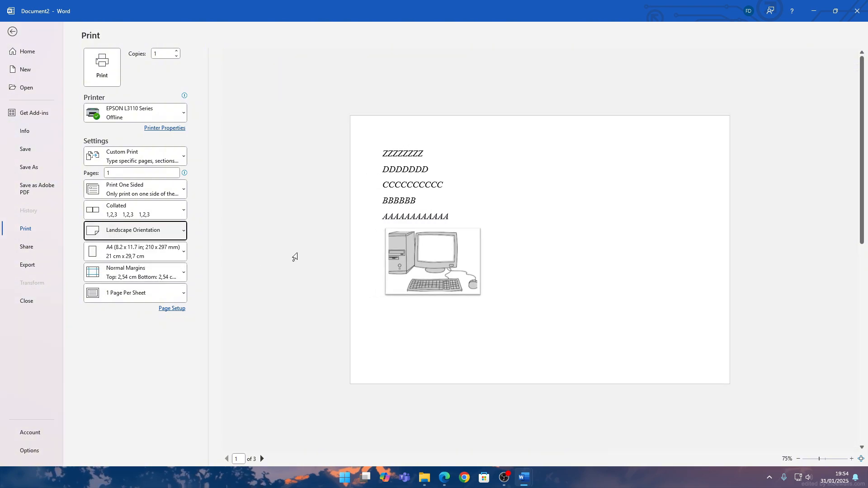
{"action": "left_click", "coordinate": [149, 272]}
{"action": "left_click", "coordinate": [209, 278]}
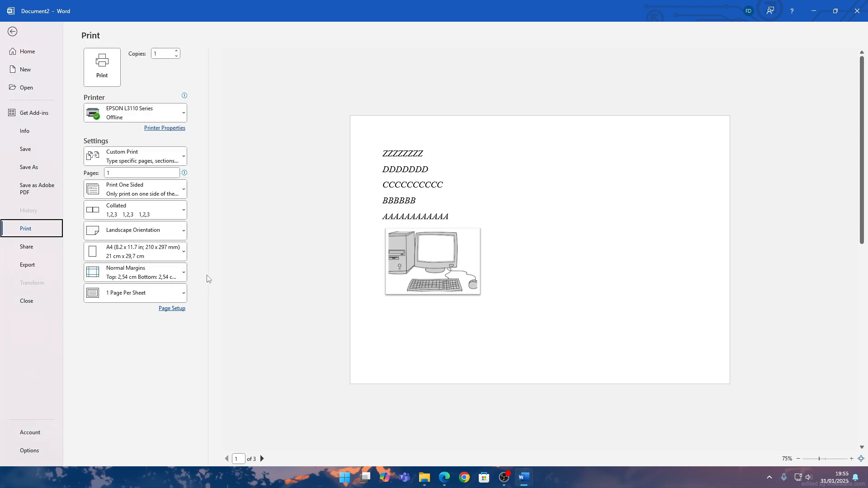
{"action": "left_click", "coordinate": [9, 32]}
Step: Set the document's page orientation back to Portrait
{"action": "scroll", "coordinate": [261, 196], "scroll_direction": "down", "scroll_amount": 2}
{"action": "scroll", "coordinate": [180, 308], "scroll_direction": "up", "scroll_amount": 4}
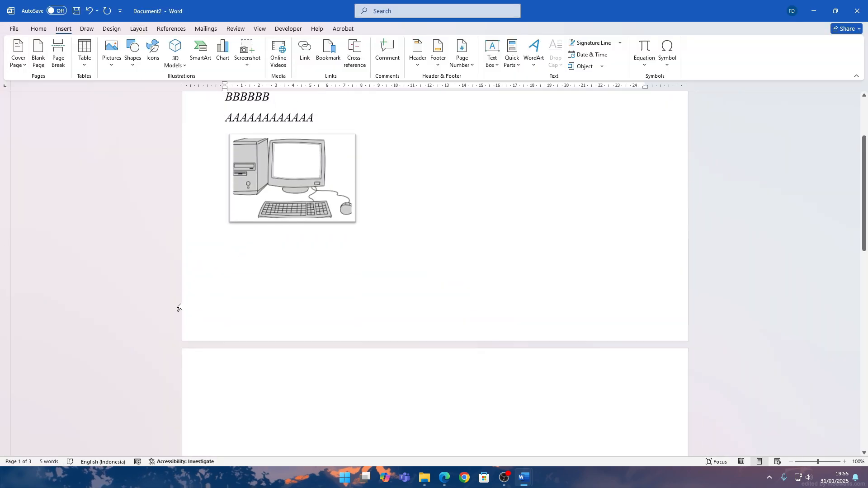
{"action": "scroll", "coordinate": [179, 307], "scroll_direction": "up", "scroll_amount": 2}
{"action": "left_click", "coordinate": [253, 279]}
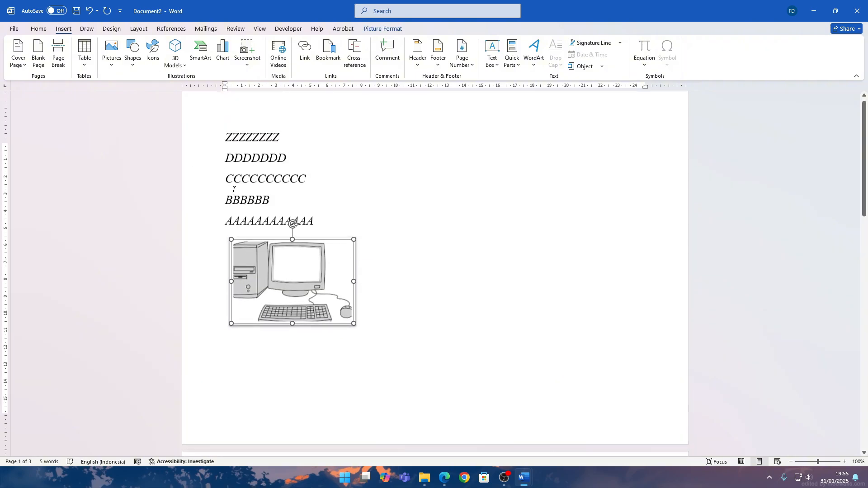
{"action": "scroll", "coordinate": [233, 190], "scroll_direction": "up", "scroll_amount": 1}
{"action": "left_click", "coordinate": [138, 29]}
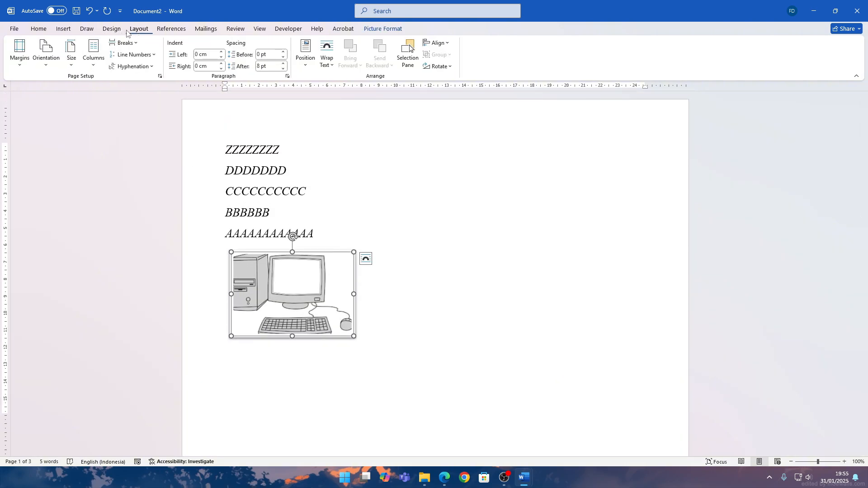
{"action": "left_click", "coordinate": [71, 56]}
{"action": "left_click", "coordinate": [53, 60]}
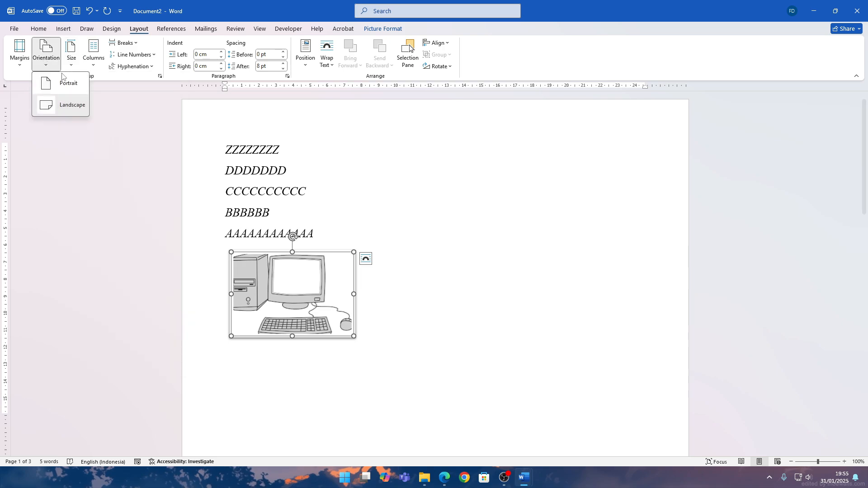
{"action": "left_click", "coordinate": [63, 83]}
Step: Set the page margins for the whole document to 4 cm top and left and 3 cm bottom and right
{"action": "left_click", "coordinate": [130, 140]}
{"action": "left_click", "coordinate": [160, 76]}
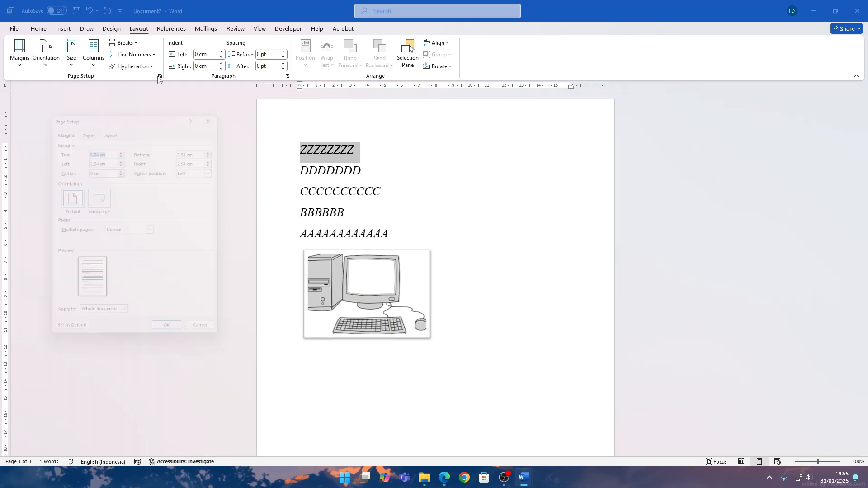
{"action": "left_click_drag", "start_coordinate": [147, 119], "coordinate": [547, 123]}
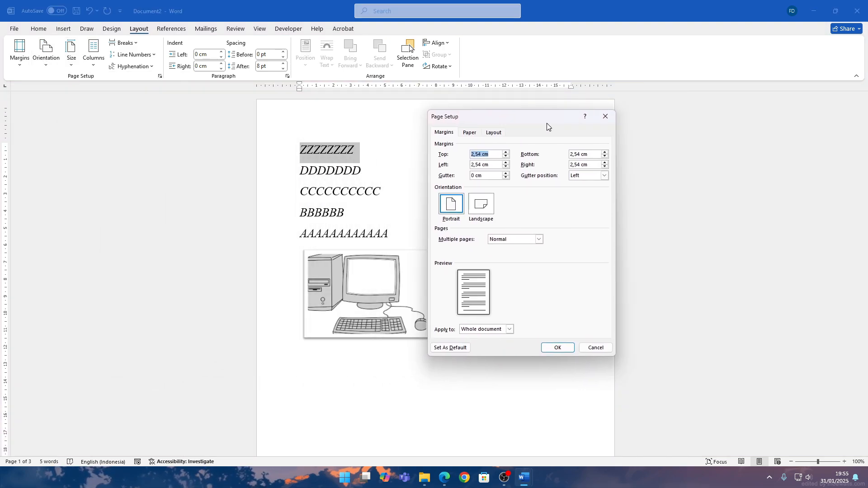
{"action": "type", "text": "3"}
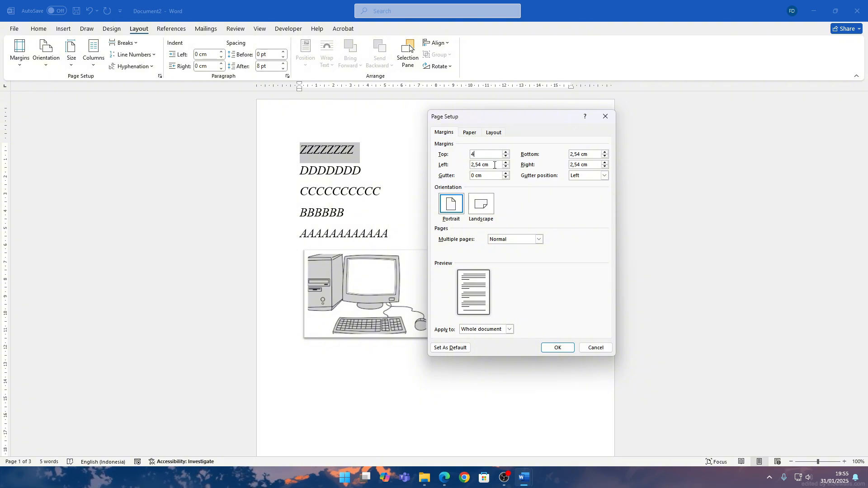
{"action": "left_click_drag", "start_coordinate": [495, 165], "coordinate": [460, 165]}
{"action": "type", "text": "4"}
{"action": "left_click_drag", "start_coordinate": [591, 155], "coordinate": [547, 165]}
{"action": "type", "text": "3"}
{"action": "left_click", "coordinate": [595, 164]}
{"action": "type", "text": "3"}
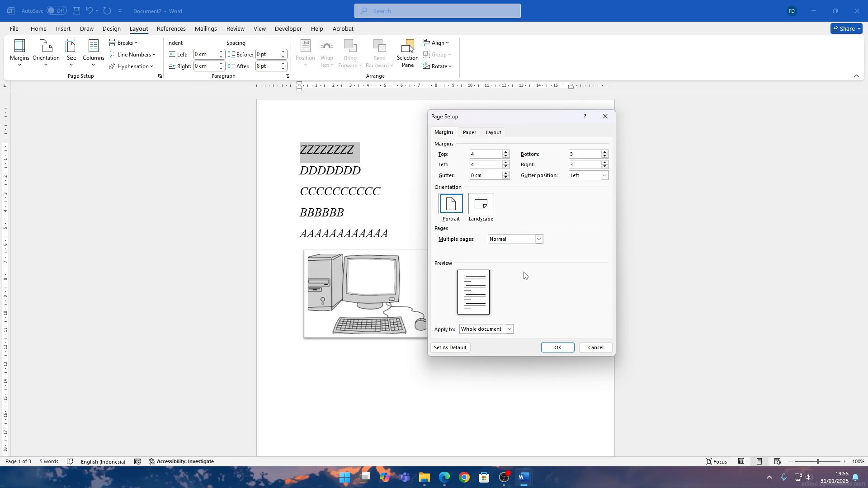
{"action": "left_click", "coordinate": [558, 348]}
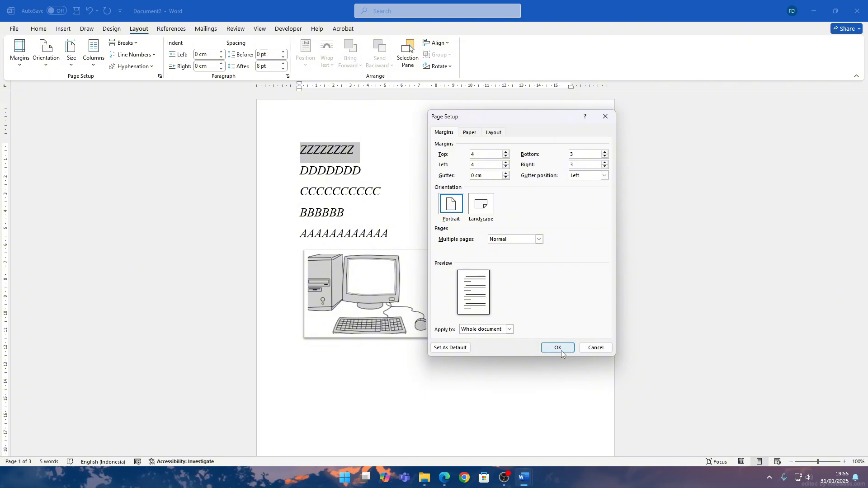
{"action": "left_click", "coordinate": [381, 218]}
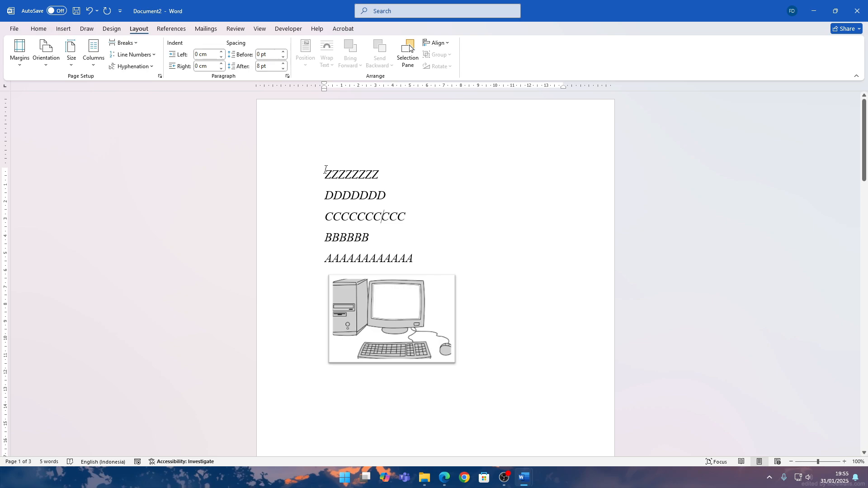
{"action": "left_click_drag", "start_coordinate": [326, 170], "coordinate": [401, 320]}
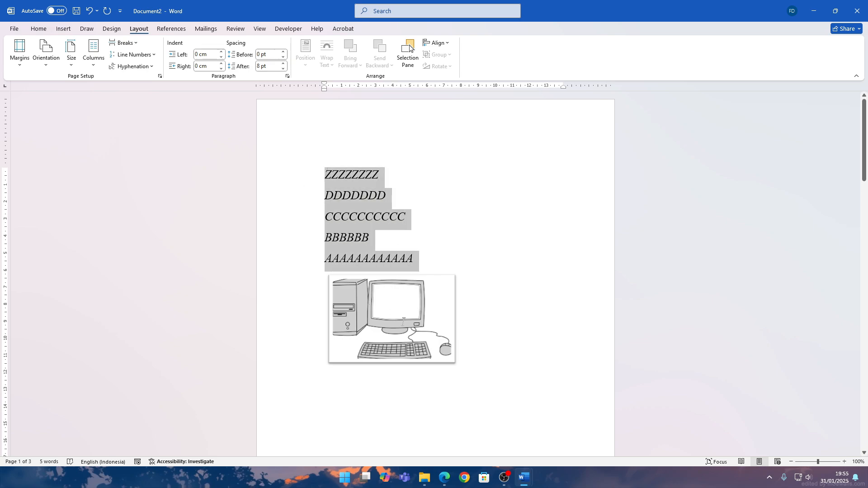
{"action": "left_click", "coordinate": [404, 321]}
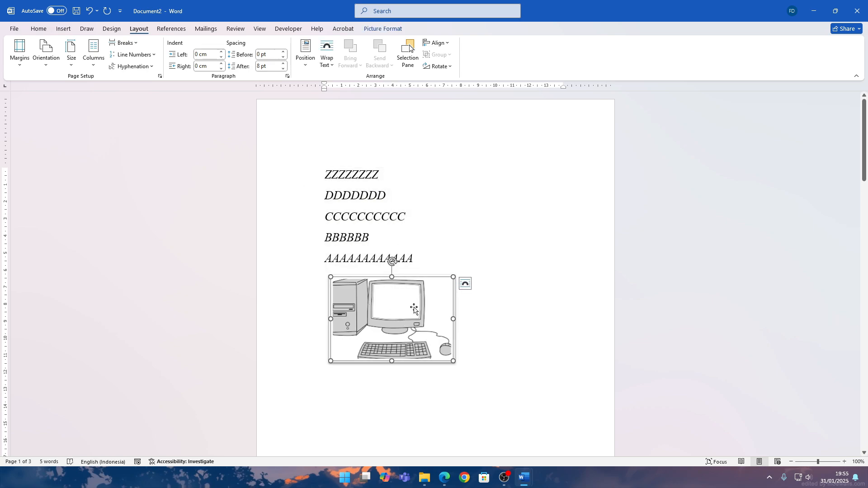
{"action": "left_click", "coordinate": [425, 260]}
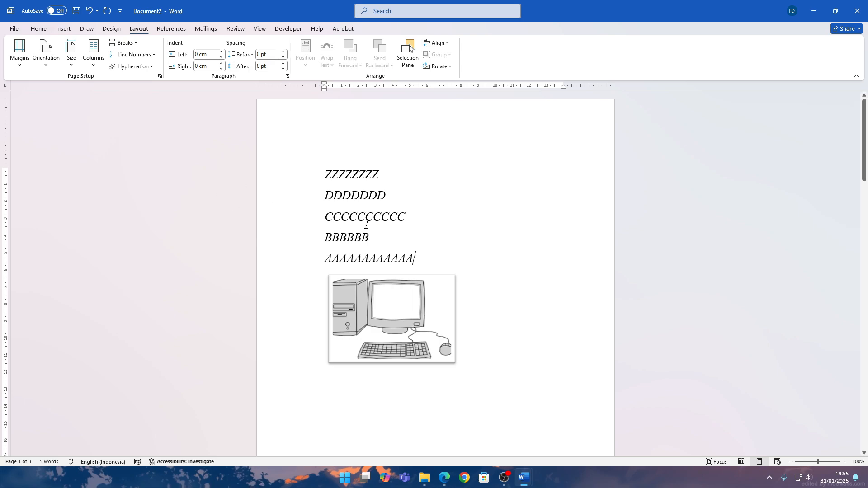
Step: Switch to the browser to check the Modul 2 competency list, and return to the Word document
{"action": "left_click", "coordinate": [450, 484]}
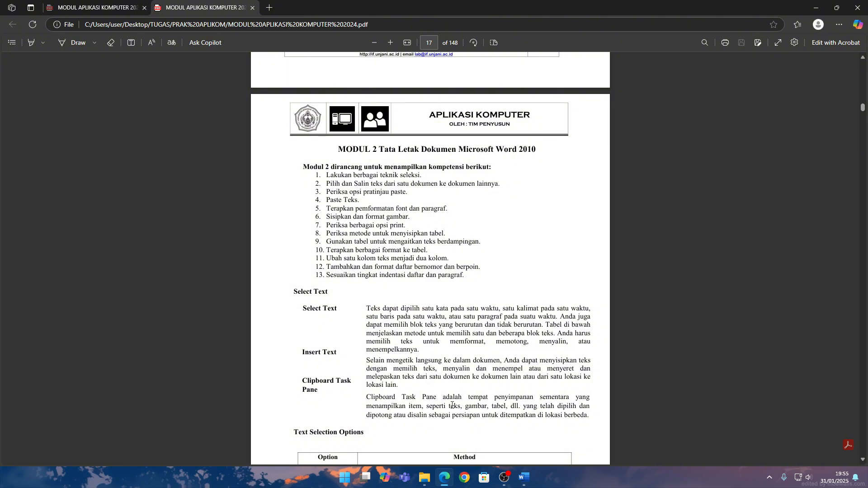
{"action": "key", "text": "alt+Tab"}
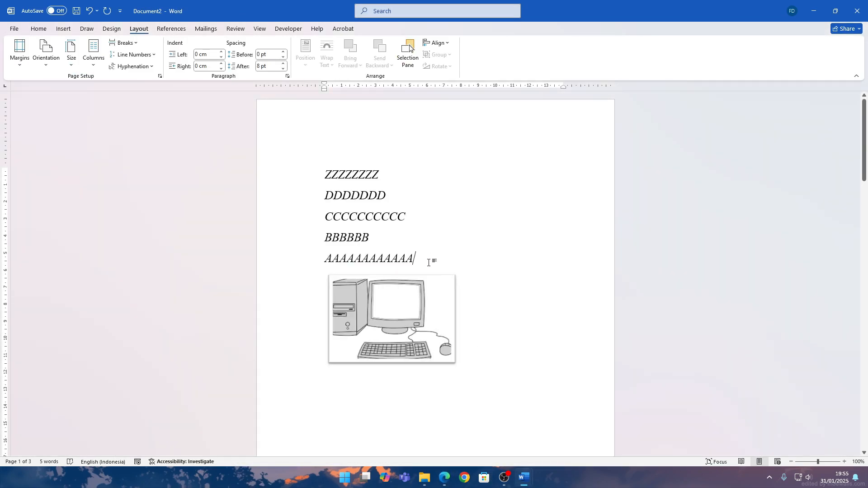
Step: Try converting the five text lines above the picture into a one-column table separated at paragraphs, and undo the conversion
{"action": "mouse_move", "coordinate": [429, 263]}
{"action": "left_mouse_down"}
{"action": "mouse_move", "coordinate": [316, 176]}
{"action": "mouse_move", "coordinate": [423, 252]}
{"action": "left_mouse_up"}
{"action": "left_click", "coordinate": [348, 202]}
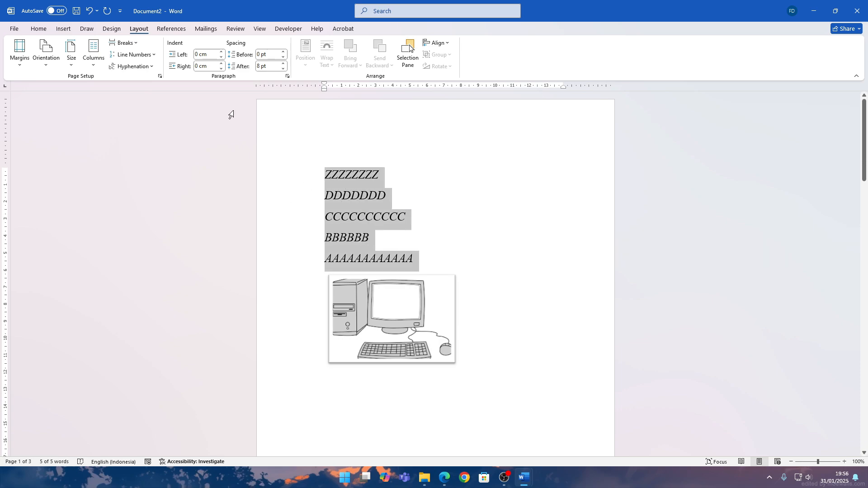
{"action": "left_click", "coordinate": [63, 29]}
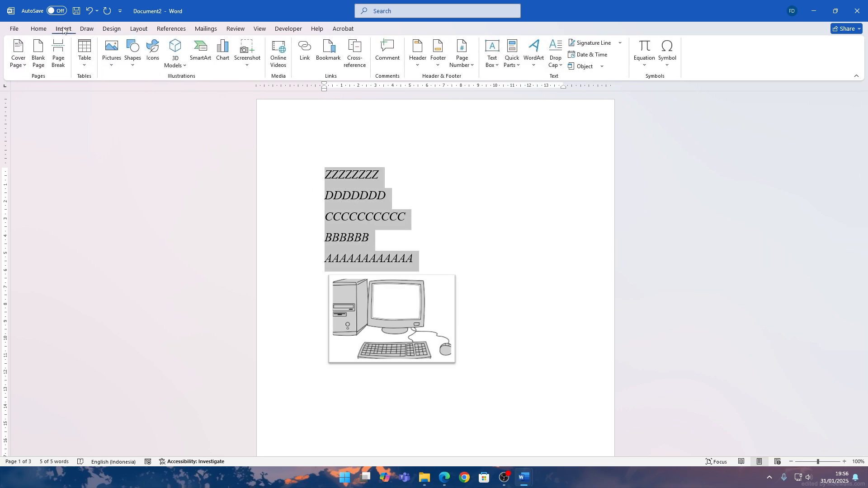
{"action": "left_click", "coordinate": [85, 64]}
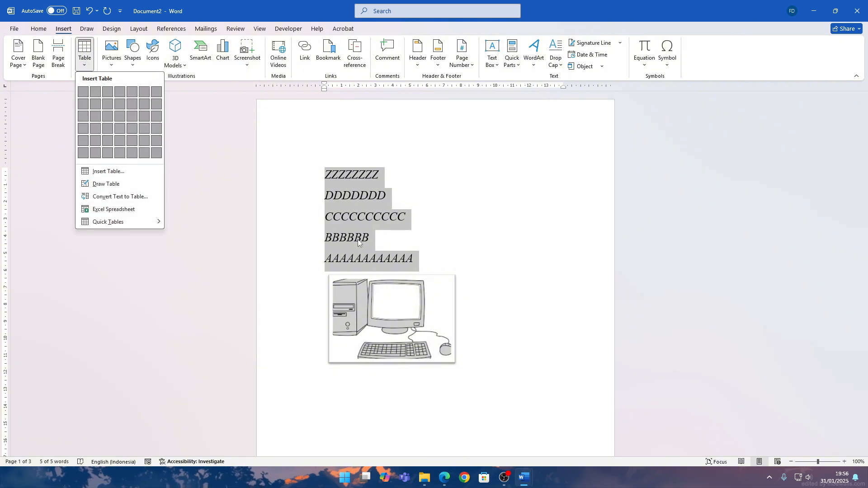
{"action": "left_click", "coordinate": [152, 201]}
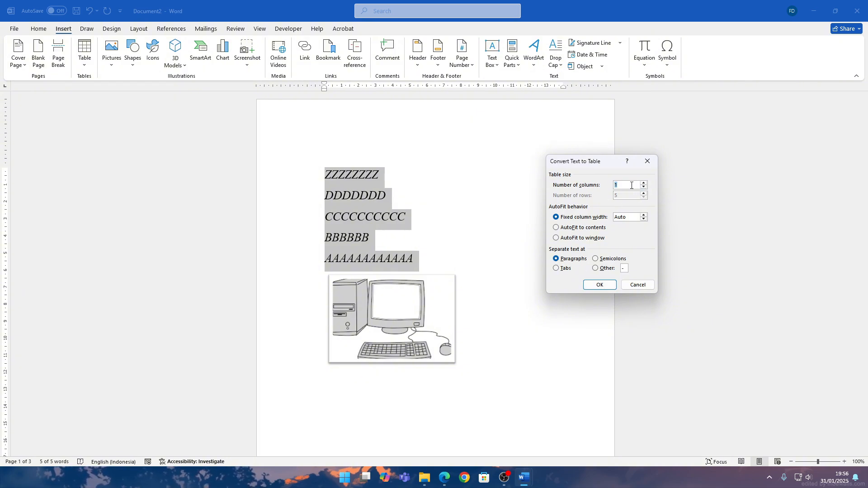
{"action": "left_click", "coordinate": [600, 285]}
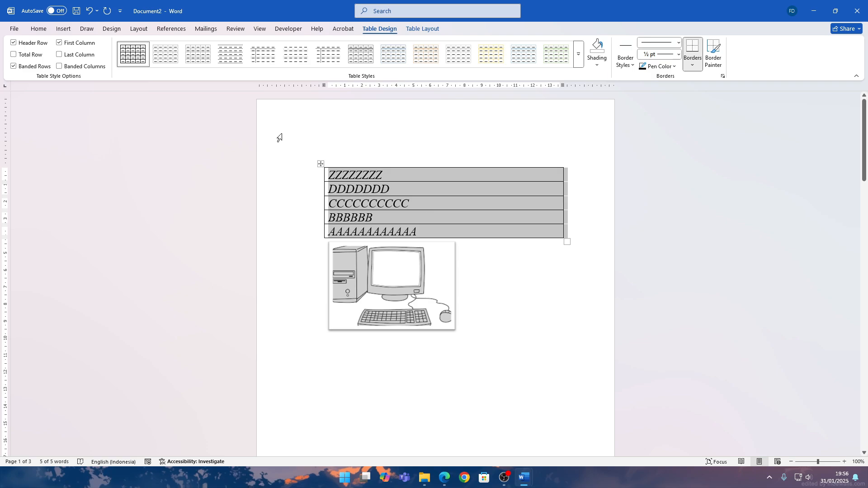
{"action": "key", "text": "ctrl+z"}
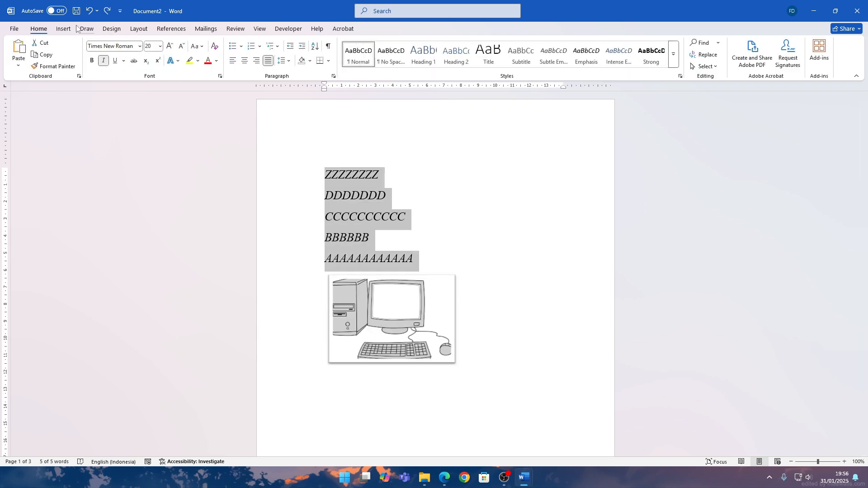
Step: Try converting the same five lines into a table with 2 columns, and undo the conversion
{"action": "left_click", "coordinate": [63, 28]}
{"action": "left_click", "coordinate": [85, 46]}
{"action": "left_click", "coordinate": [131, 196]}
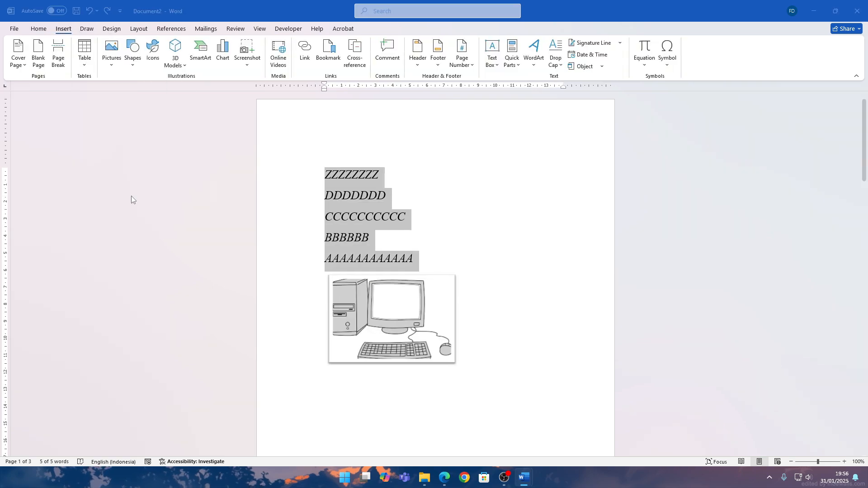
{"action": "left_click", "coordinate": [643, 182]}
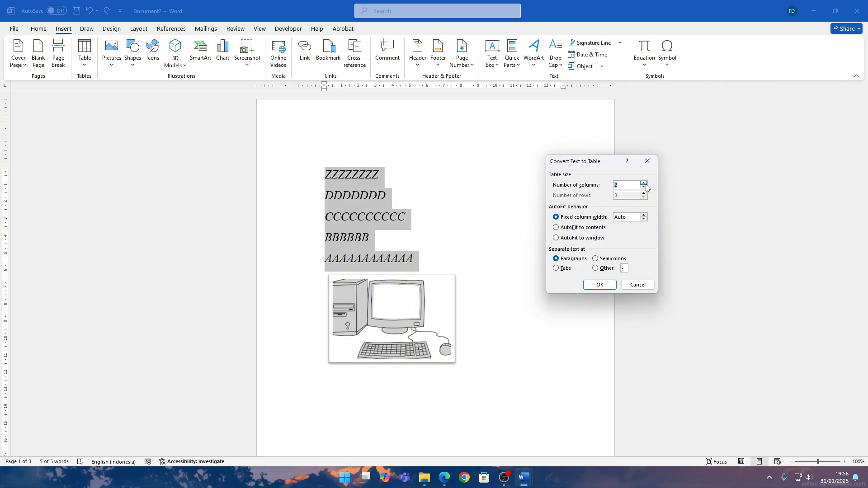
{"action": "left_click", "coordinate": [601, 286]}
{"action": "key", "text": "ctrl+z"}
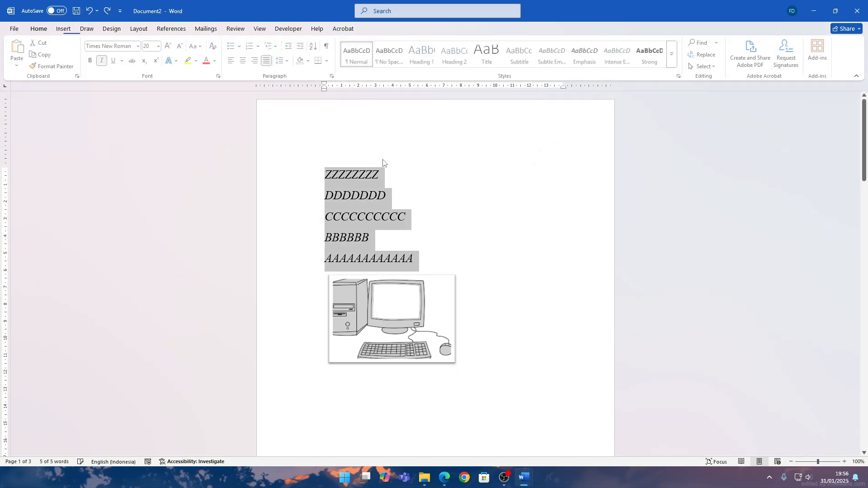
Step: Convert the five selected text lines into a table with 1 column, one line per row
{"action": "left_click", "coordinate": [63, 28]}
{"action": "left_click", "coordinate": [85, 53]}
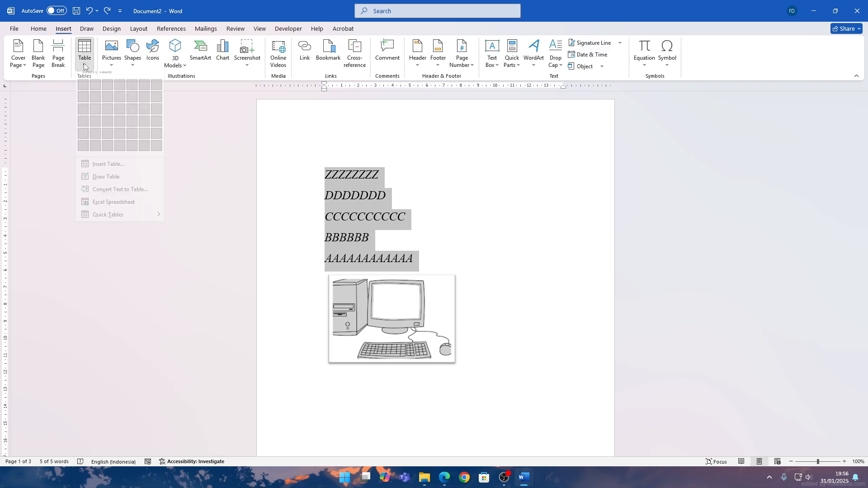
{"action": "left_click", "coordinate": [118, 197]}
{"action": "left_click", "coordinate": [598, 285]}
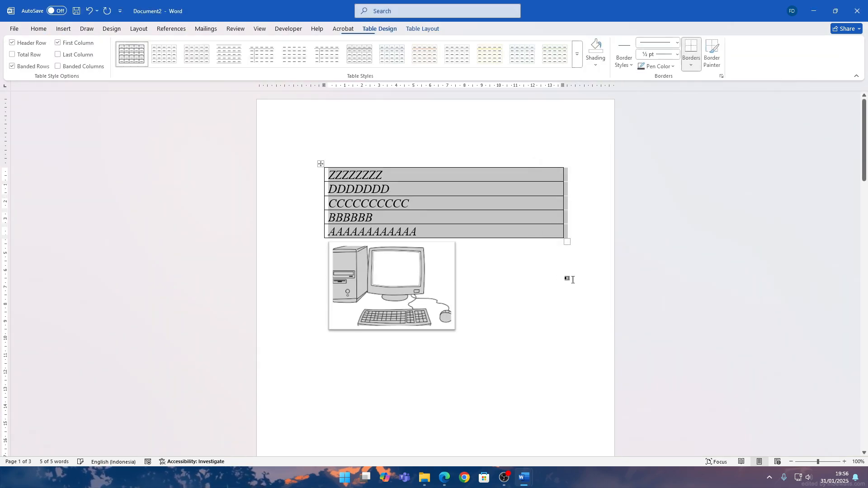
{"action": "left_click", "coordinate": [530, 264]}
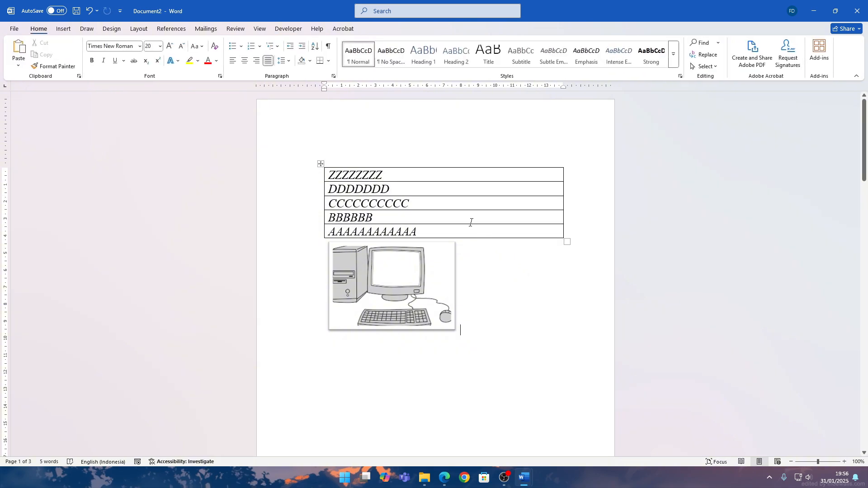
Step: Check the module's table topics in the browser, and examine the design and layout options for the whole table in Word
{"action": "key", "text": "alt+Tab"}
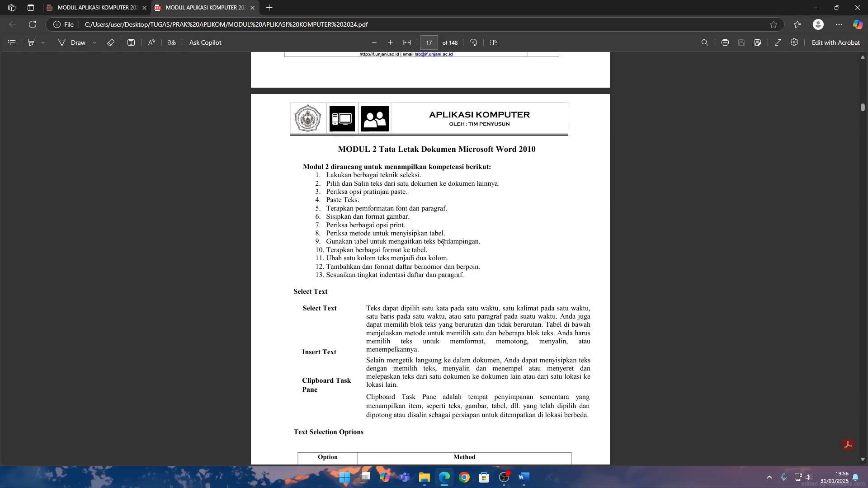
{"action": "key", "text": "alt+Tab"}
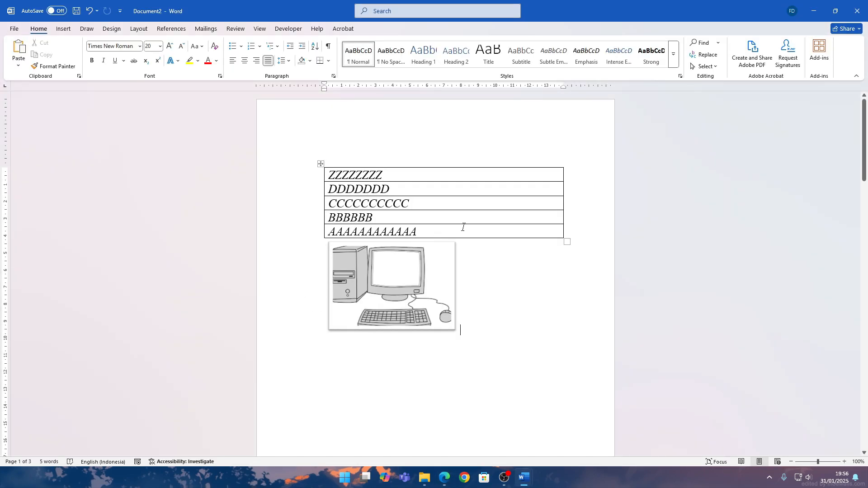
{"action": "left_click", "coordinate": [321, 164]}
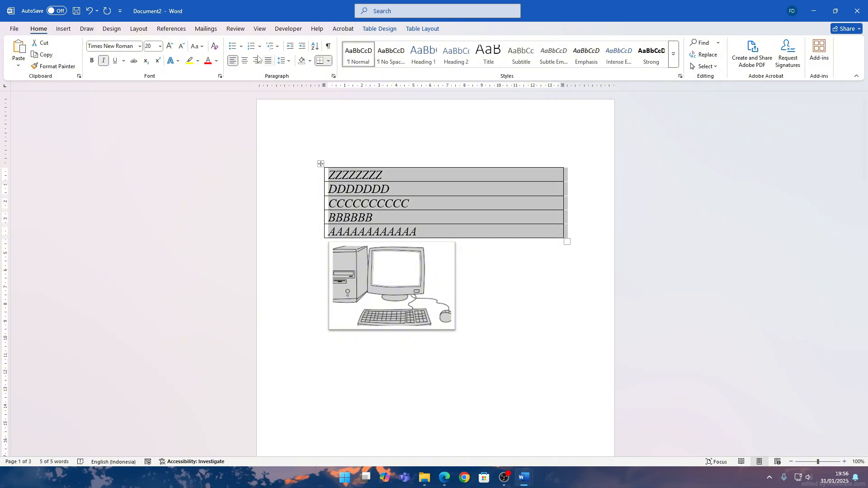
{"action": "left_click", "coordinate": [399, 29]}
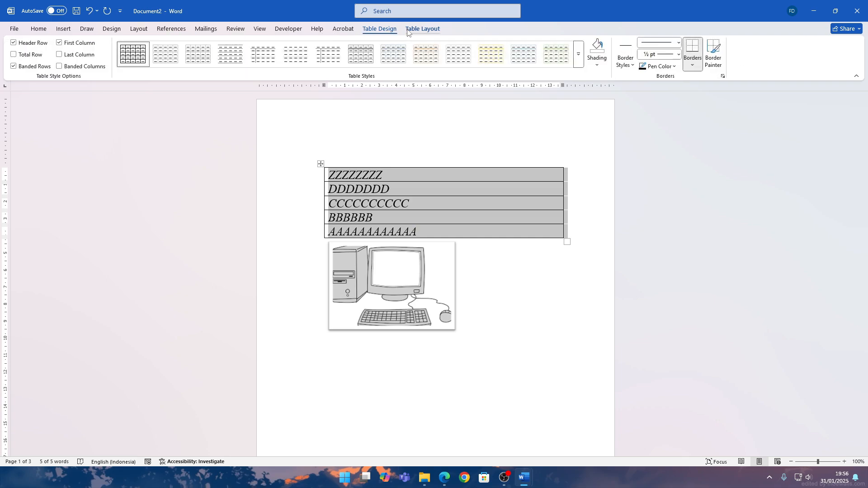
{"action": "left_click", "coordinate": [407, 29]}
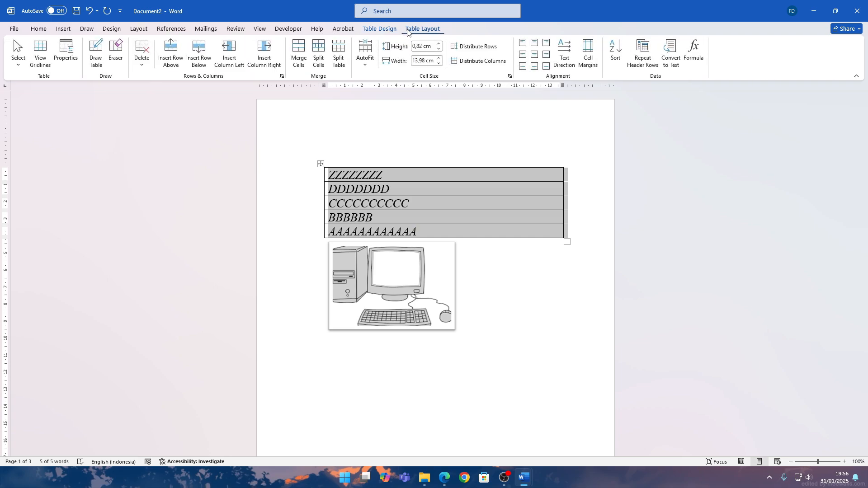
Step: Try Split Table to add a blank line above the table, enter sample text there, and remove the text and the line
{"action": "left_click", "coordinate": [340, 59]}
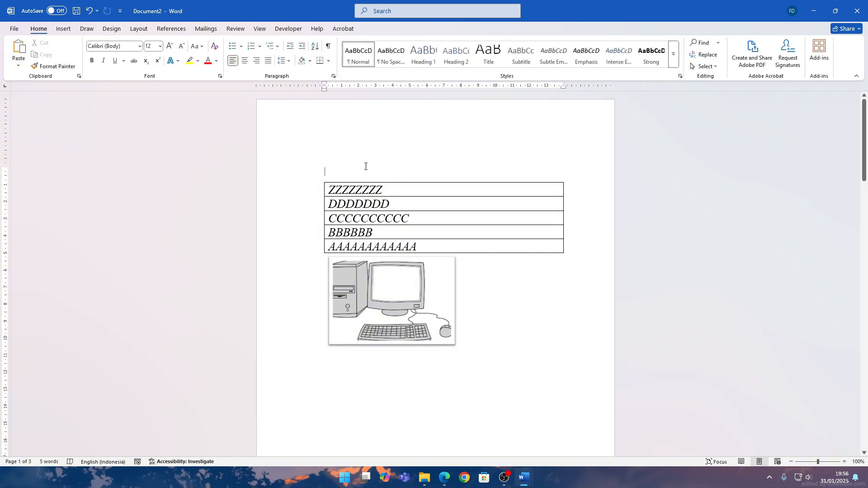
{"action": "type", "text": "asdad"}
{"action": "key", "text": "BackSpace"}
{"action": "key", "text": "BackSpace"}
{"action": "key", "text": "BackSpace"}
{"action": "key", "text": "BackSpace"}
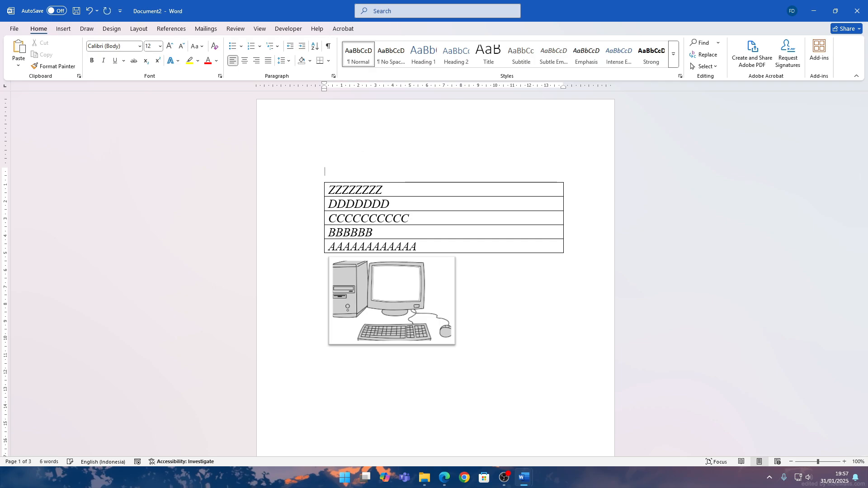
{"action": "key", "text": "Delete"}
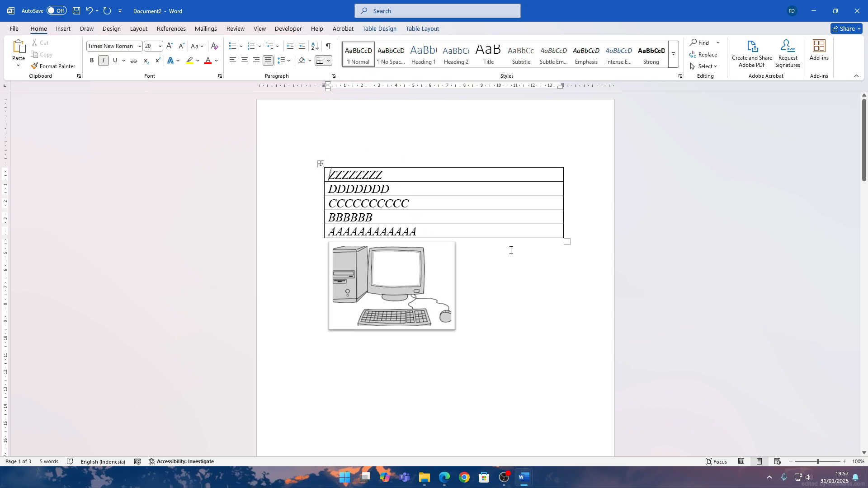
Step: Highlight competency 10, "Terapkan berbagai format ke tabel", in the browser's module PDF and return to the Word document
{"action": "key", "text": "alt+Tab"}
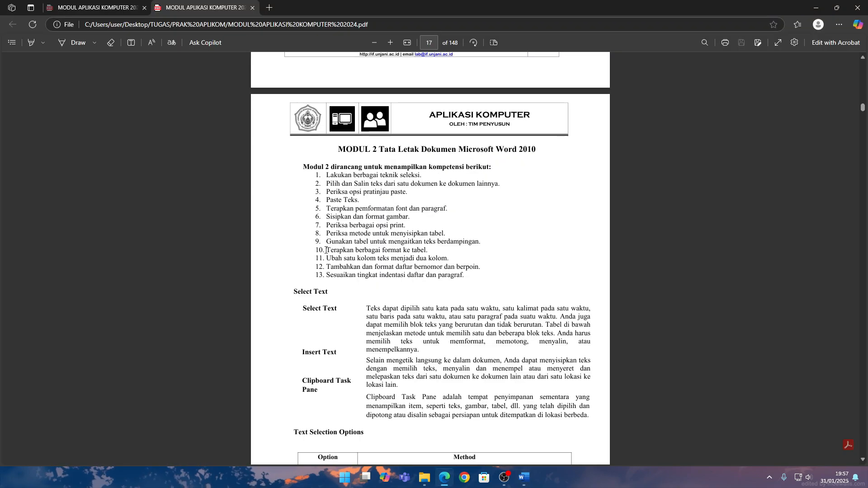
{"action": "left_click_drag", "start_coordinate": [326, 250], "coordinate": [432, 251]}
{"action": "key", "text": "alt+Tab"}
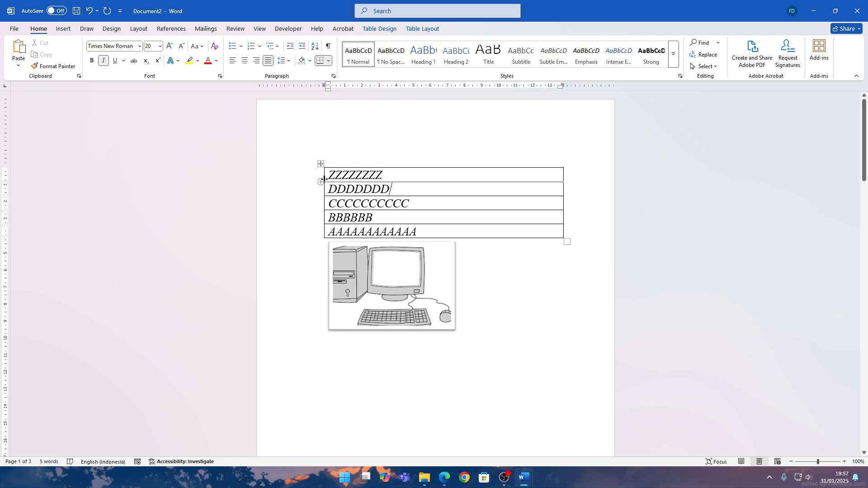
Step: Apply a light grid table style with a blue accent to the whole table after trying the plain grey grid style
{"action": "left_click", "coordinate": [320, 164]}
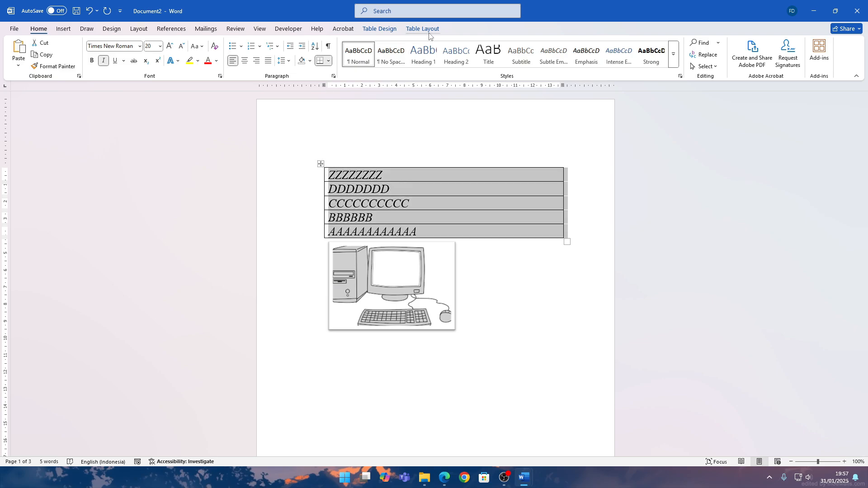
{"action": "left_click", "coordinate": [382, 30]}
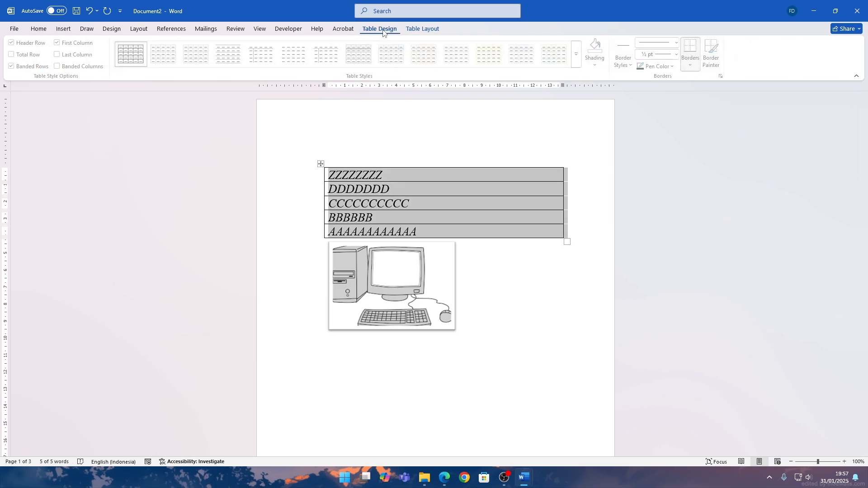
{"action": "left_click", "coordinate": [422, 29]}
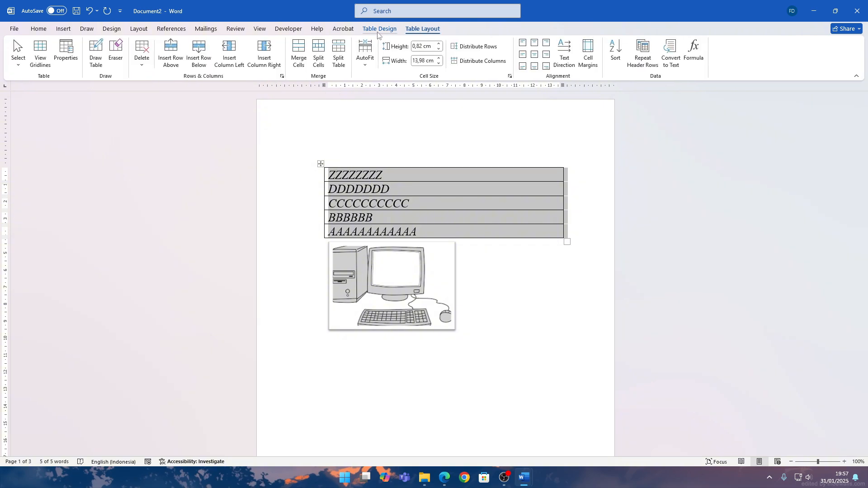
{"action": "left_click", "coordinate": [380, 29]}
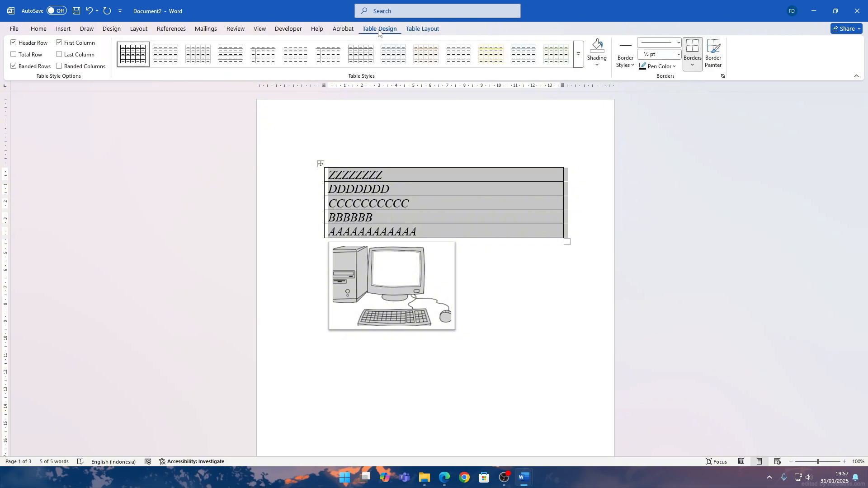
{"action": "left_click", "coordinate": [174, 60]}
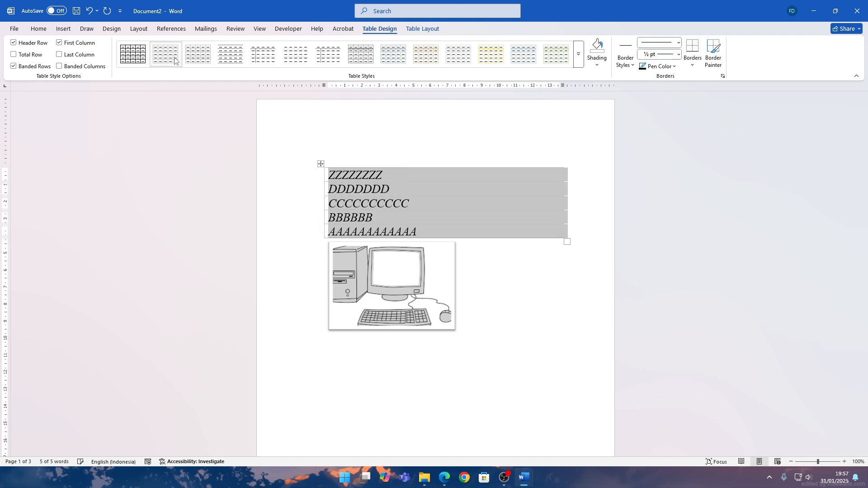
{"action": "left_click", "coordinate": [401, 65]}
{"action": "left_click", "coordinate": [557, 175]}
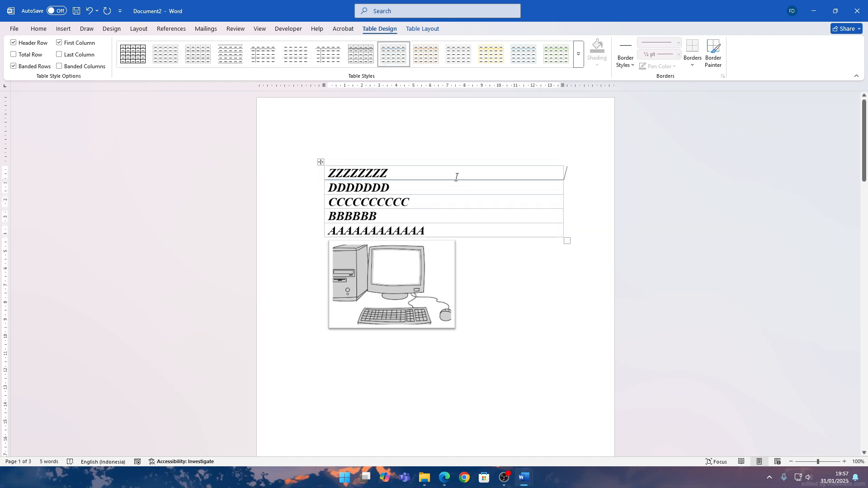
Step: Try inserting a row below and above the whole table and a column on each side of it, undoing each insertion
{"action": "left_click", "coordinate": [321, 162]}
{"action": "left_click", "coordinate": [423, 28]}
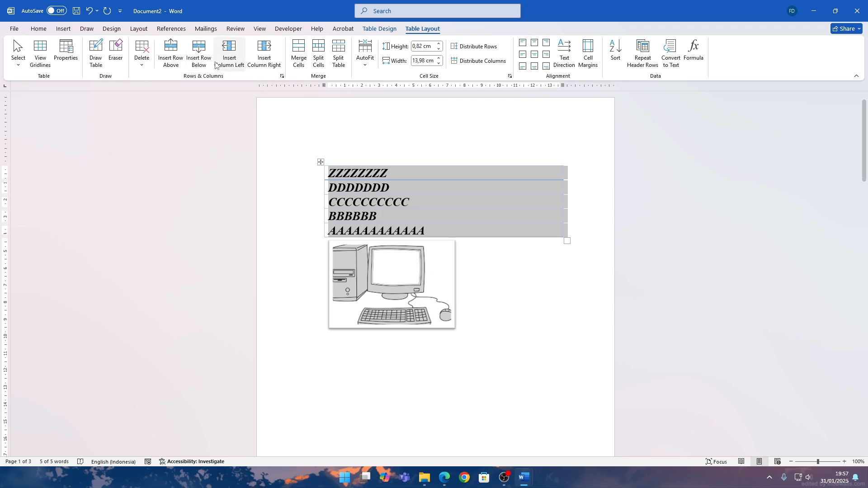
{"action": "left_click", "coordinate": [199, 57]}
{"action": "key", "text": "ctrl+z"}
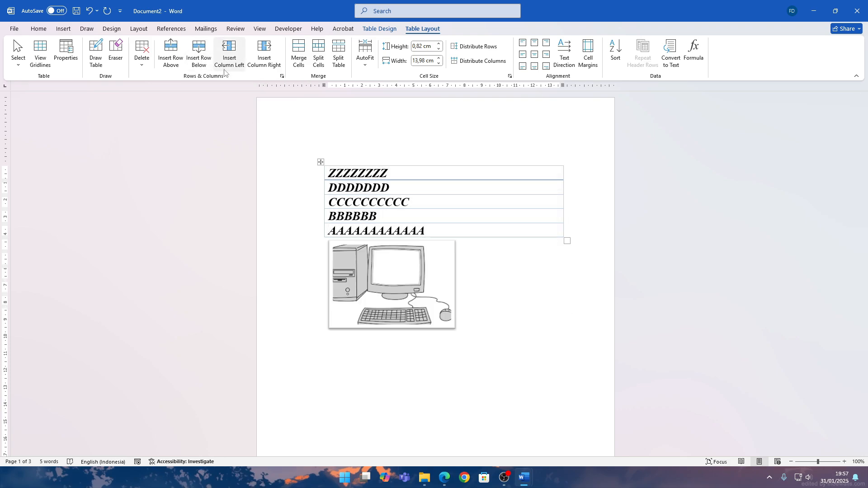
{"action": "left_click", "coordinate": [228, 55]}
{"action": "key", "text": "ctrl+z"}
{"action": "left_click", "coordinate": [271, 56]}
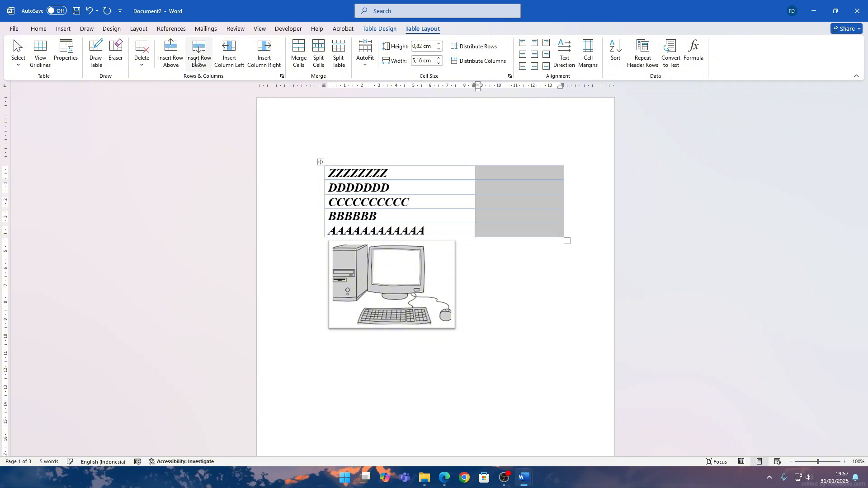
{"action": "key", "text": "ctrl+z"}
{"action": "left_click", "coordinate": [171, 57]}
{"action": "key", "text": "ctrl+z"}
Step: Delete the whole table and undo the deletion
{"action": "left_click", "coordinate": [142, 59]}
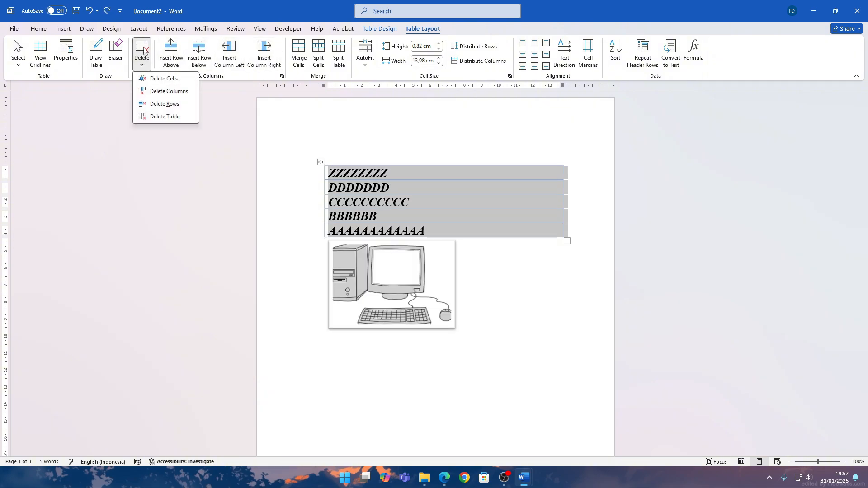
{"action": "left_click", "coordinate": [170, 117]}
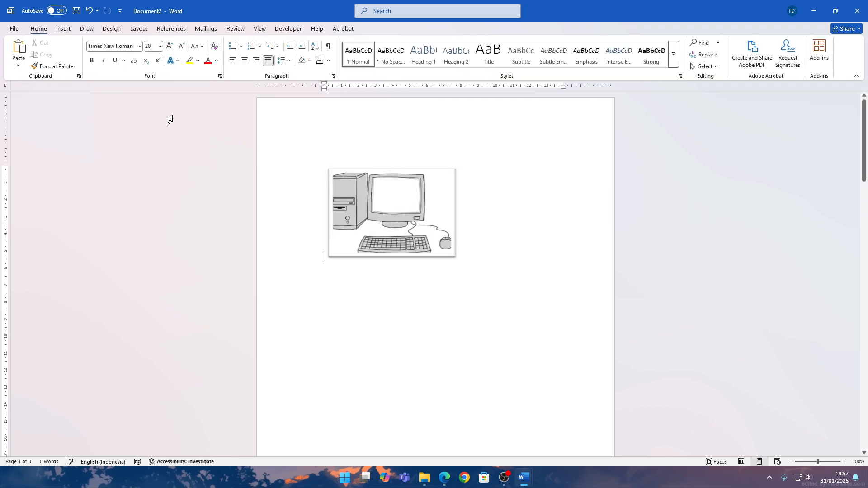
{"action": "key", "text": "ctrl+z"}
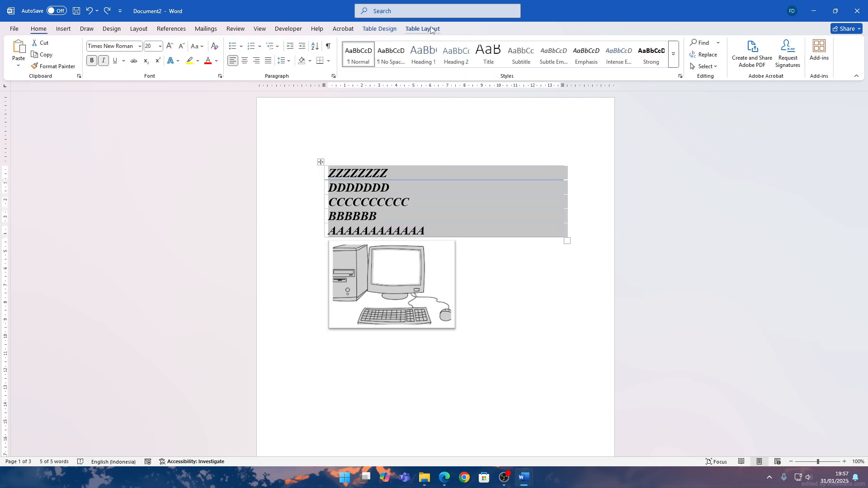
Step: Align the whole table's text to the bottom right of its cells after trying centre, centre-right, centre-left and top-right alignment
{"action": "left_click", "coordinate": [430, 29]}
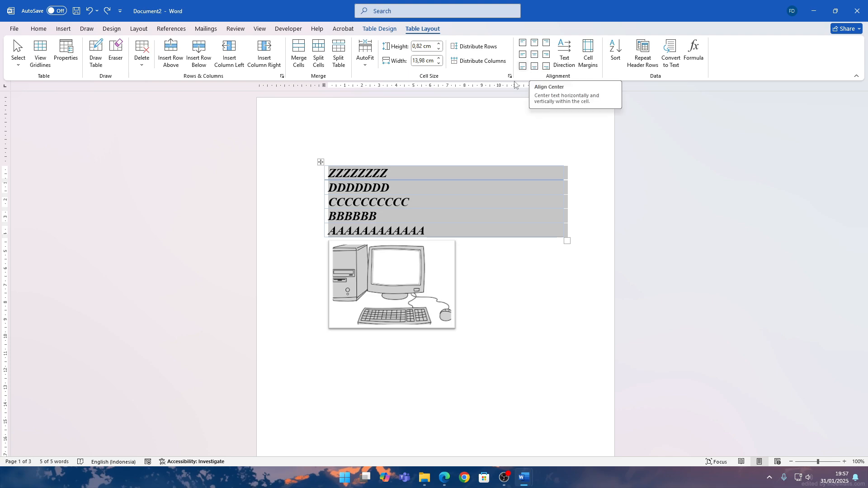
{"action": "left_click", "coordinate": [536, 55]}
{"action": "left_click", "coordinate": [546, 54]}
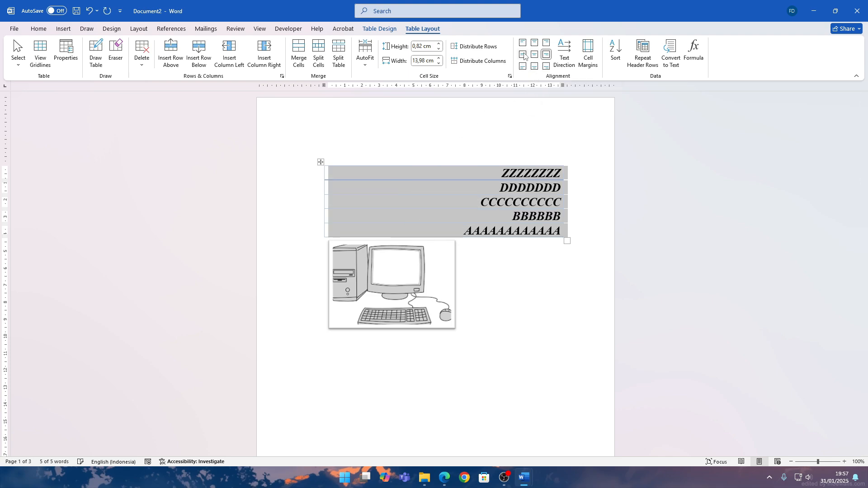
{"action": "left_click", "coordinate": [523, 55]}
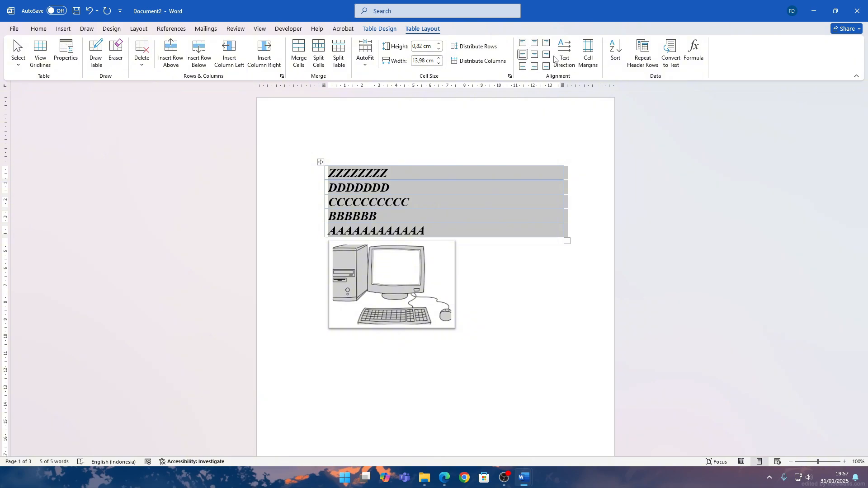
{"action": "left_click", "coordinate": [544, 43]}
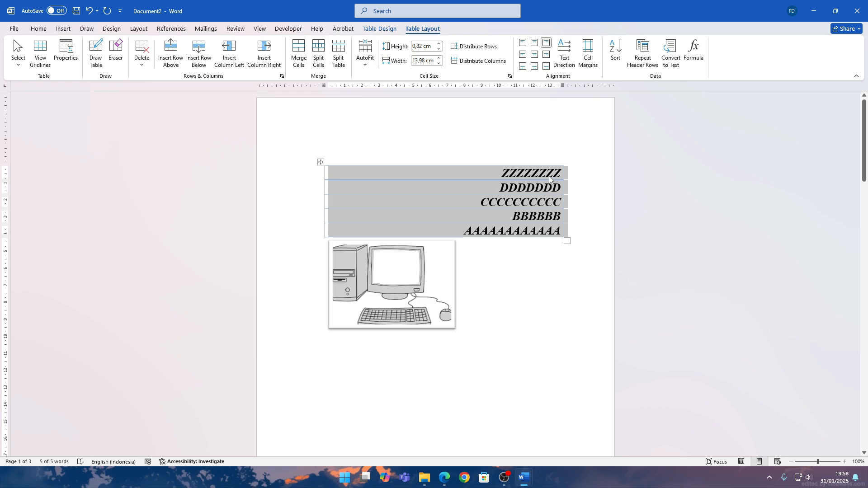
{"action": "left_click", "coordinate": [549, 67]}
Step: Try splitting the table at its first row to add a blank line above it, and undo the split
{"action": "left_click", "coordinate": [548, 176]}
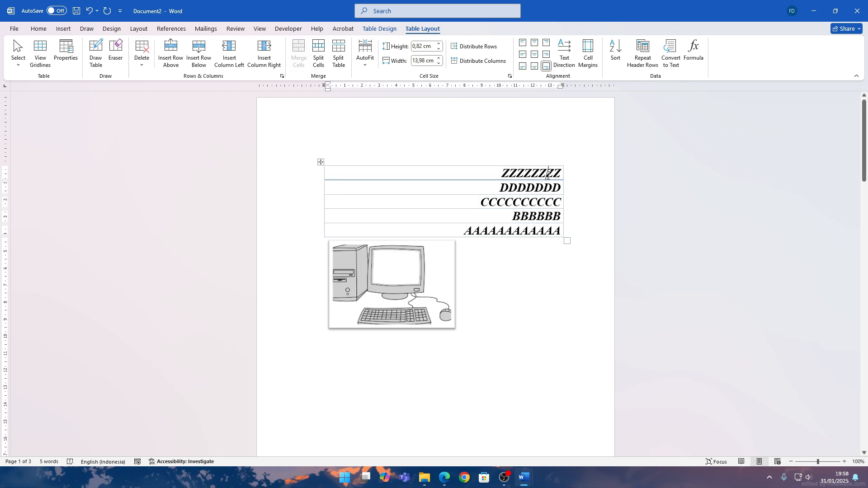
{"action": "key", "text": "ctrl+shift+Return"}
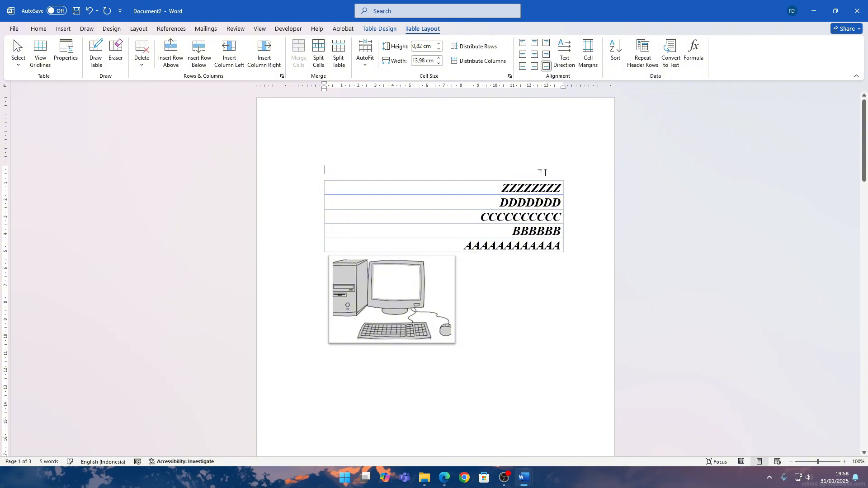
{"action": "key", "text": "ctrl+z"}
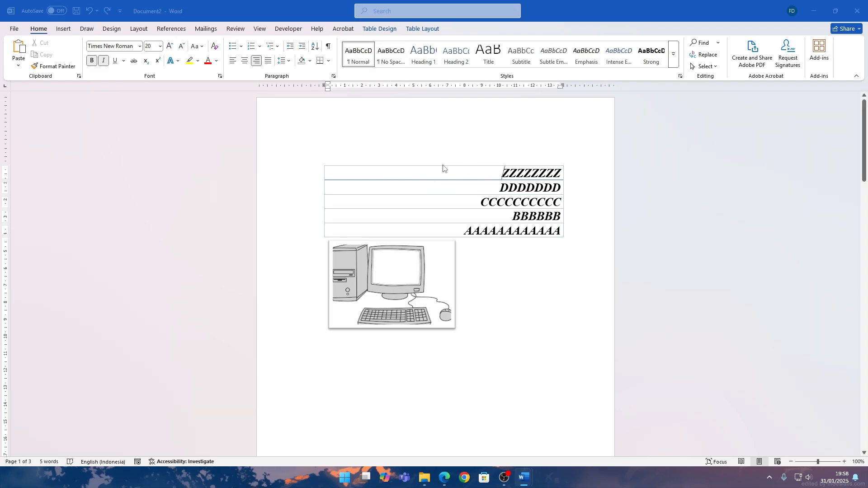
Step: Recheck the module PDF in the browser, and split the whole Word table into 2 columns and 5 rows, merging cells before the split
{"action": "key", "text": "alt+Tab"}
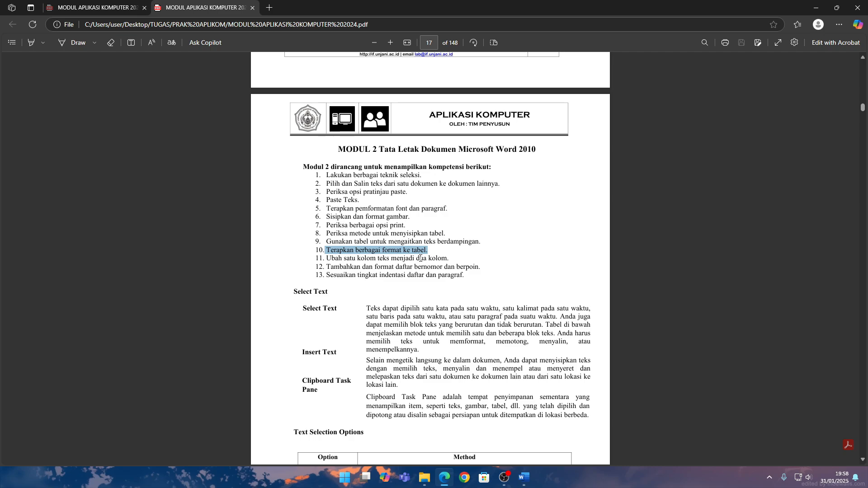
{"action": "key", "text": "alt+Tab"}
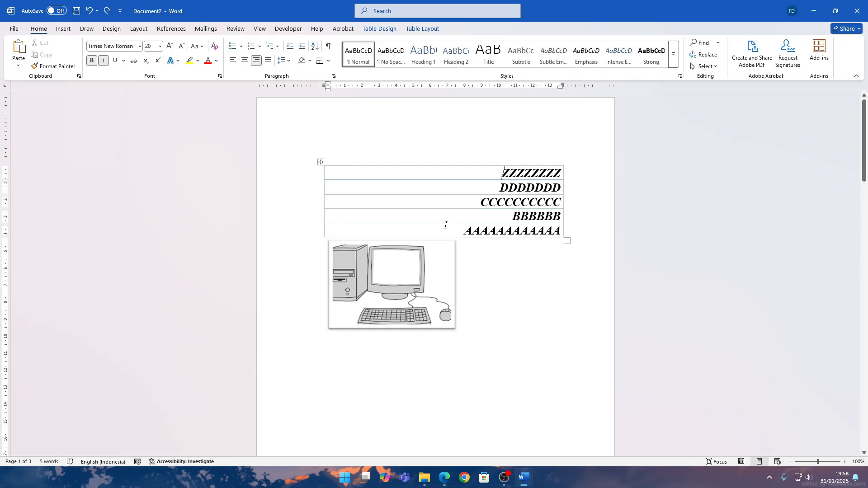
{"action": "left_click", "coordinate": [321, 163]}
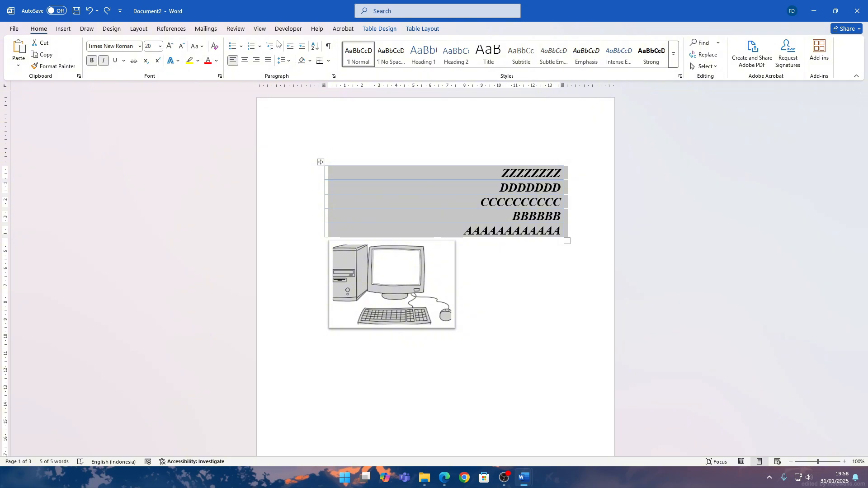
{"action": "left_click", "coordinate": [382, 29]}
{"action": "left_click", "coordinate": [429, 31]}
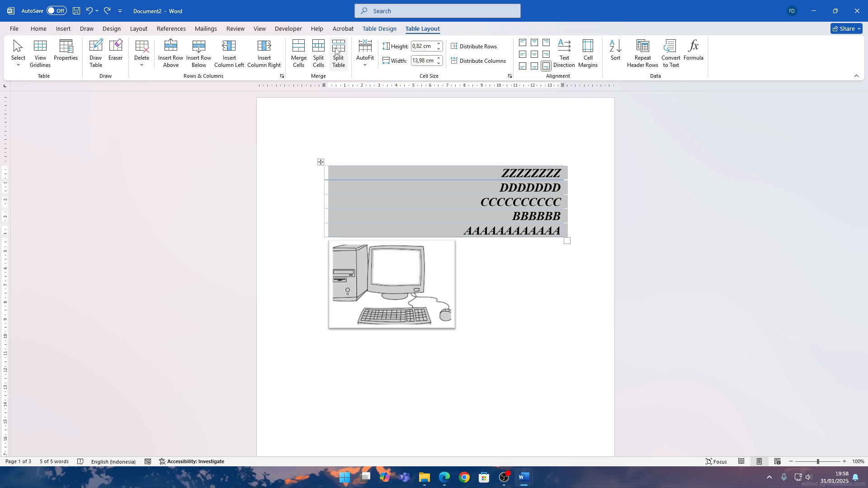
{"action": "left_click", "coordinate": [318, 52]}
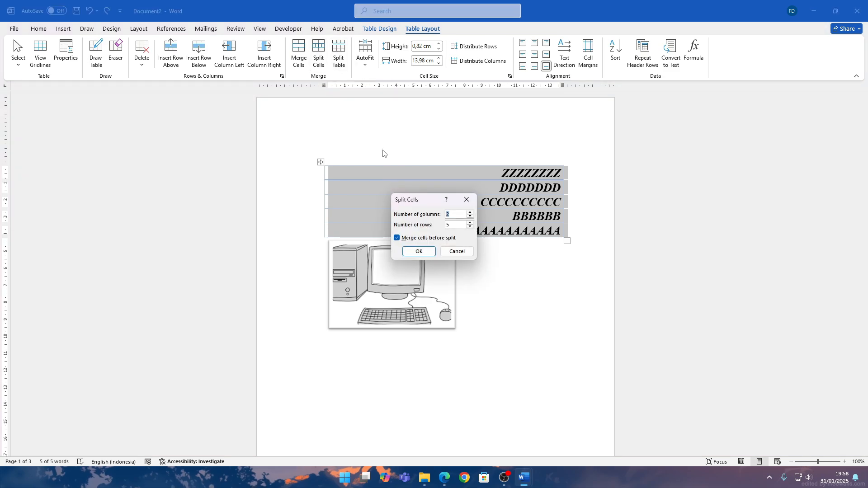
{"action": "left_click", "coordinate": [419, 251]}
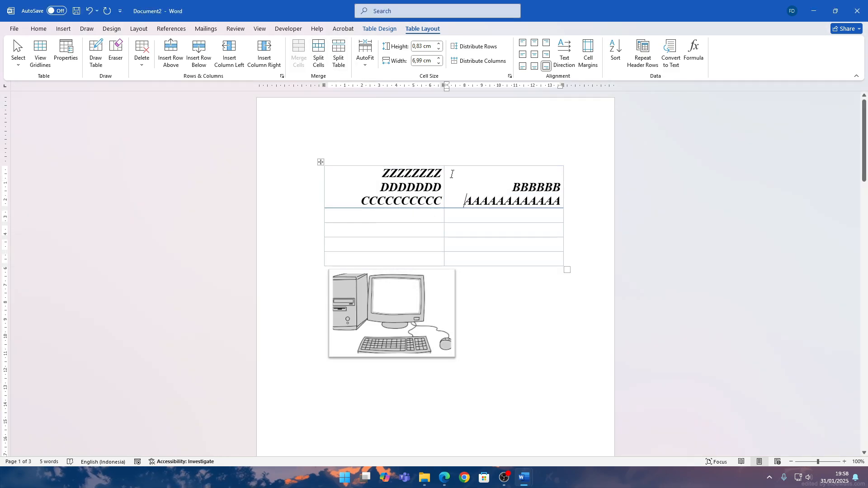
{"action": "left_click_drag", "start_coordinate": [365, 178], "coordinate": [511, 192]}
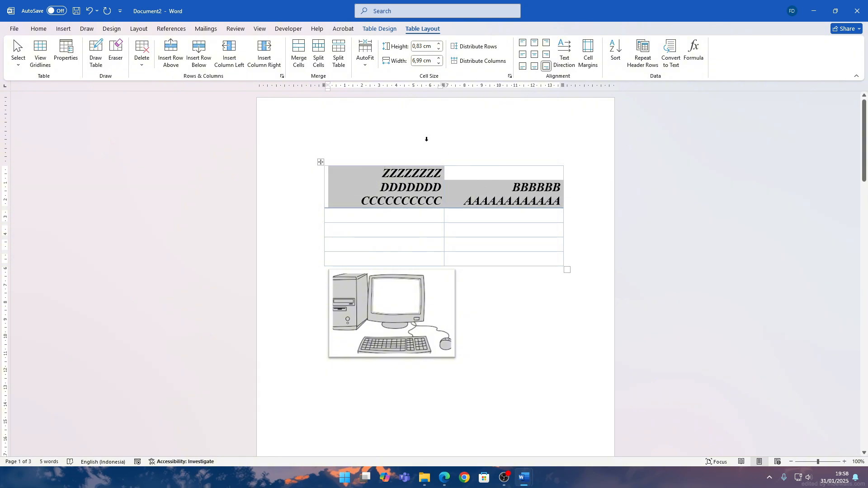
Step: Check competencies 12 and 13 on numbered lists, bullets and indentation in the browser's module PDF
{"action": "key", "text": "alt+Tab"}
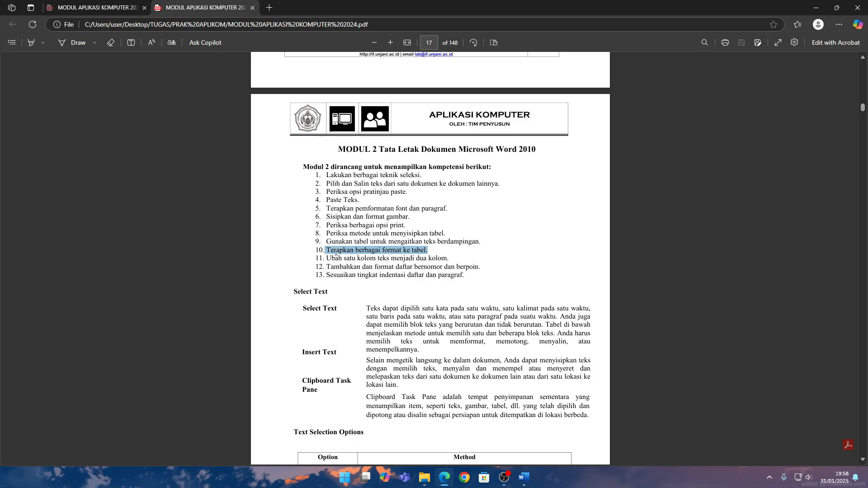
{"action": "scroll", "coordinate": [352, 246], "scroll_direction": "down", "scroll_amount": 1}
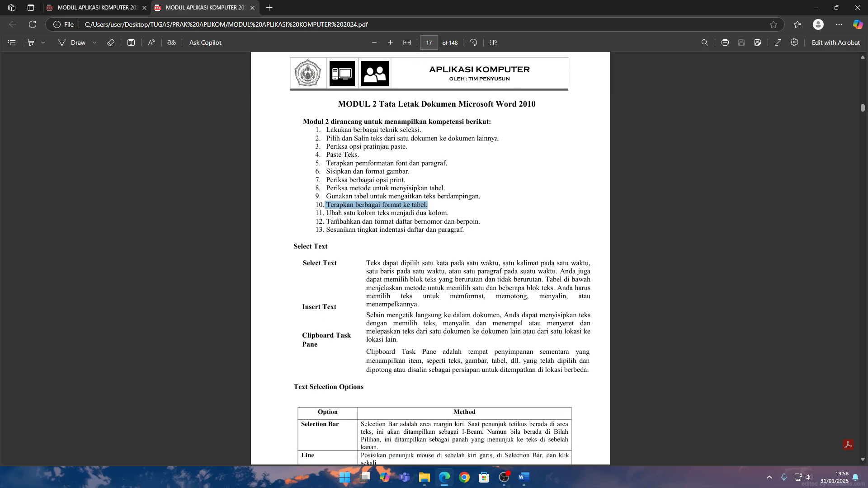
{"action": "left_click_drag", "start_coordinate": [328, 221], "coordinate": [405, 230]}
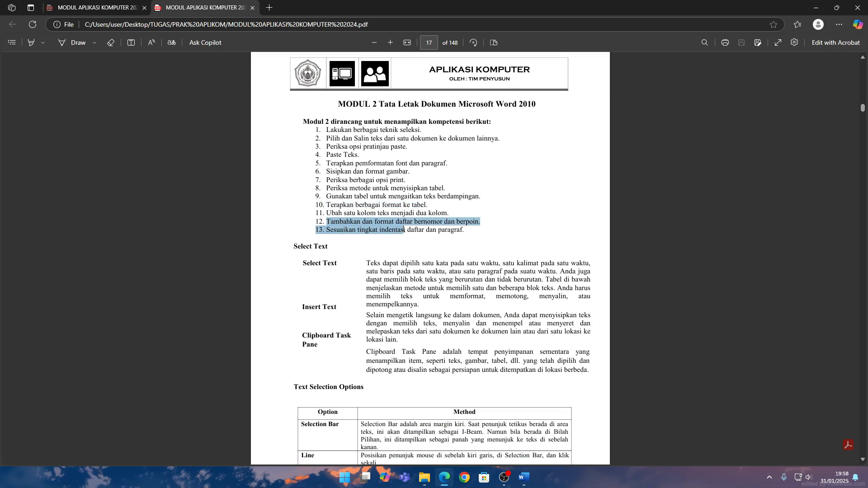
{"action": "left_click", "coordinate": [368, 229]}
{"action": "left_click_drag", "start_coordinate": [328, 221], "coordinate": [446, 221]}
{"action": "left_click", "coordinate": [446, 222]}
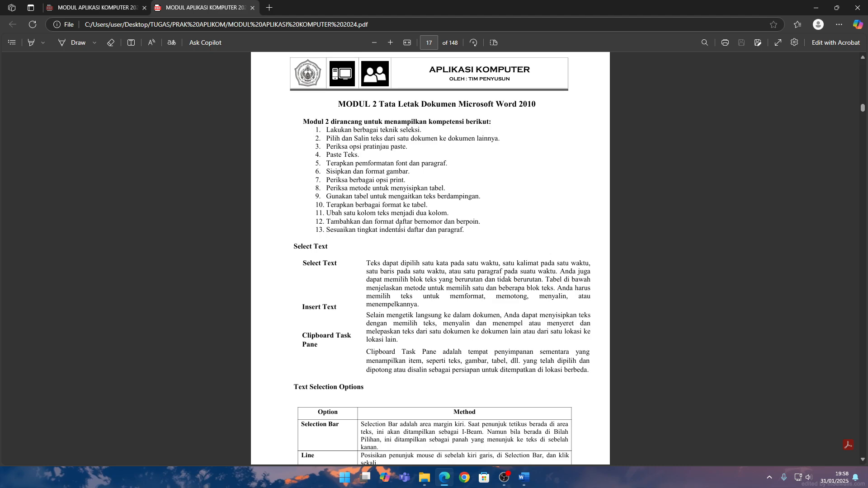
Step: Return to Word, and try bulleted and numbered list formatting on the text in the table's first row, removing each
{"action": "key", "text": "alt+Tab"}
{"action": "left_click", "coordinate": [364, 185]}
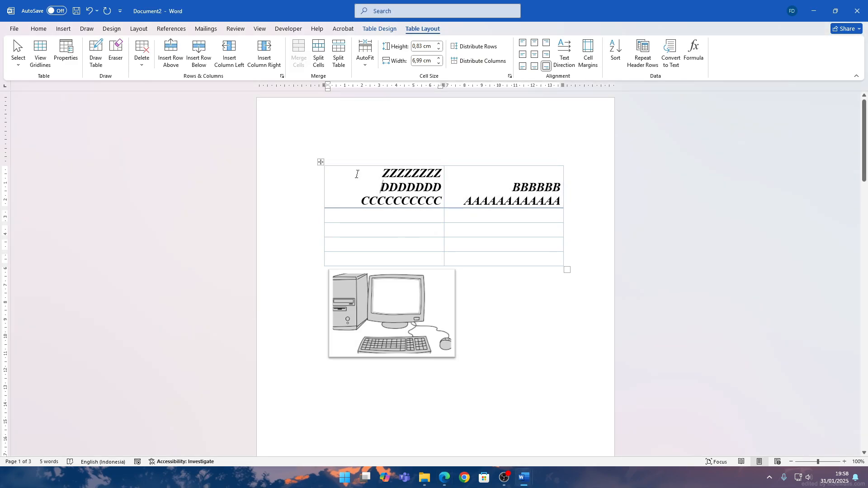
{"action": "left_click_drag", "start_coordinate": [358, 175], "coordinate": [556, 201]}
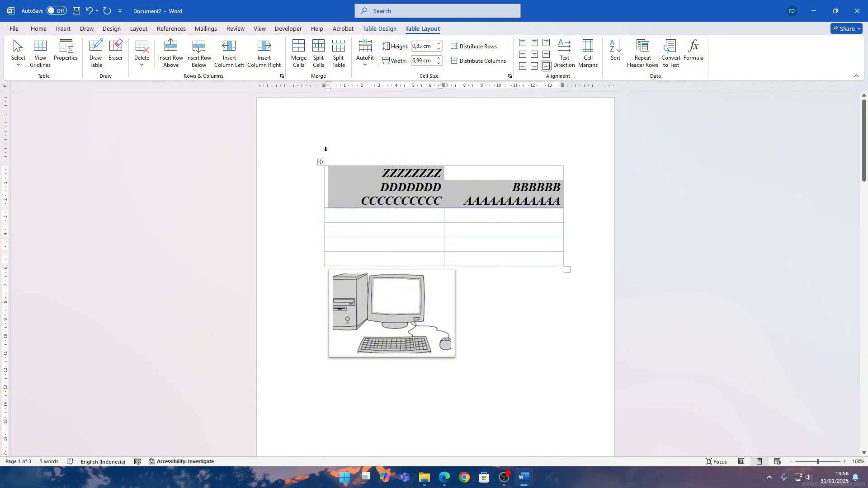
{"action": "left_click", "coordinate": [46, 30]}
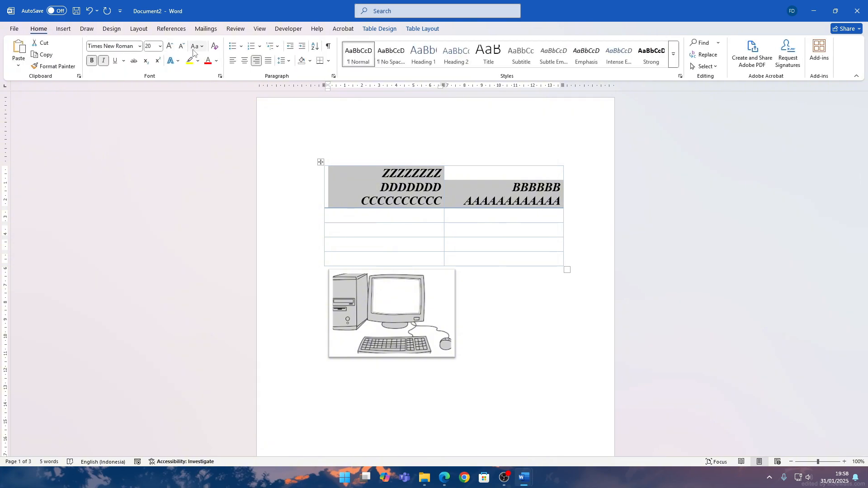
{"action": "left_click", "coordinate": [233, 47]}
{"action": "left_click", "coordinate": [234, 47]}
{"action": "left_click", "coordinate": [251, 46]}
{"action": "left_click", "coordinate": [251, 46]}
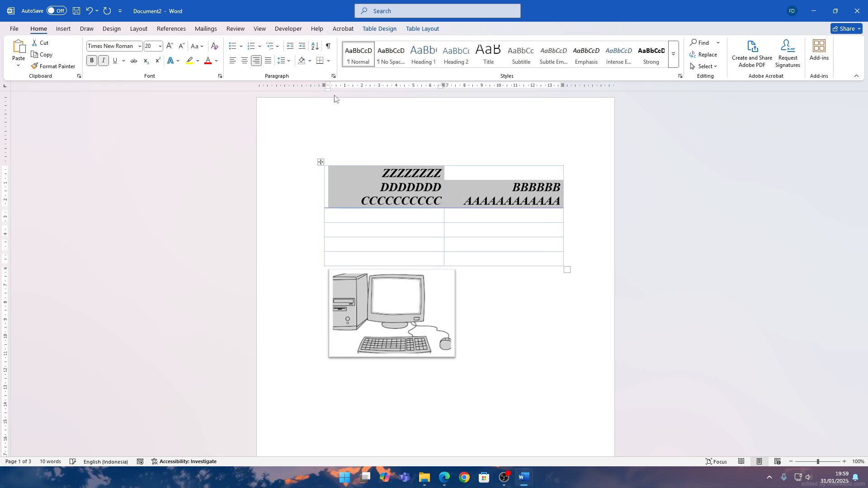
Step: Browse the module PDF in the browser as far as page 47 and return to the Word document
{"action": "key", "text": "alt+Tab"}
{"action": "left_click", "coordinate": [423, 185]}
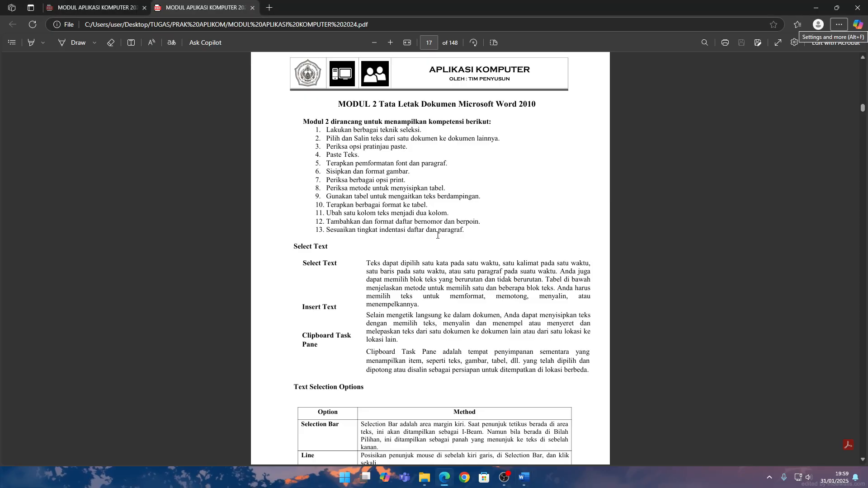
{"action": "scroll", "coordinate": [409, 237], "scroll_direction": "down", "scroll_amount": 20}
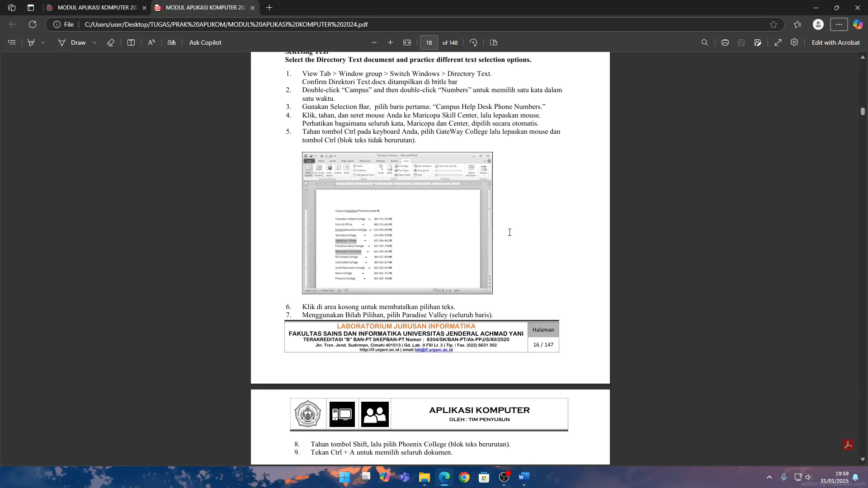
{"action": "scroll", "coordinate": [752, 207], "scroll_direction": "down", "scroll_amount": 20}
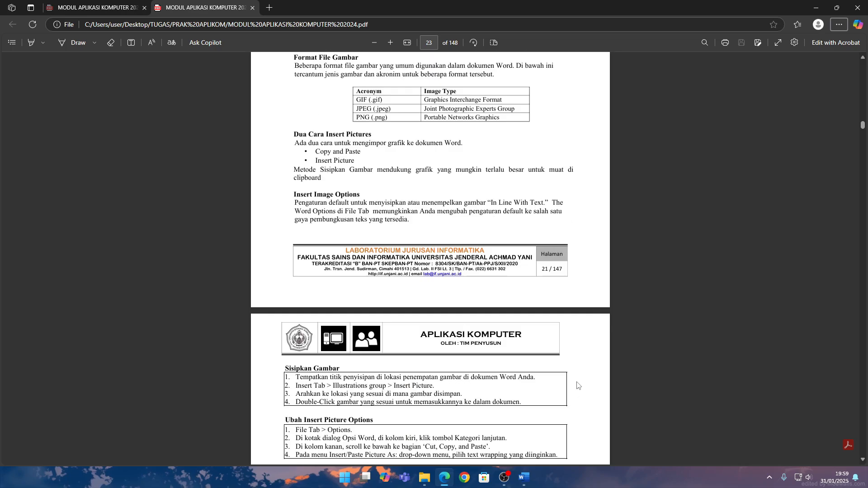
{"action": "left_click_drag", "start_coordinate": [862, 131], "coordinate": [858, 188]}
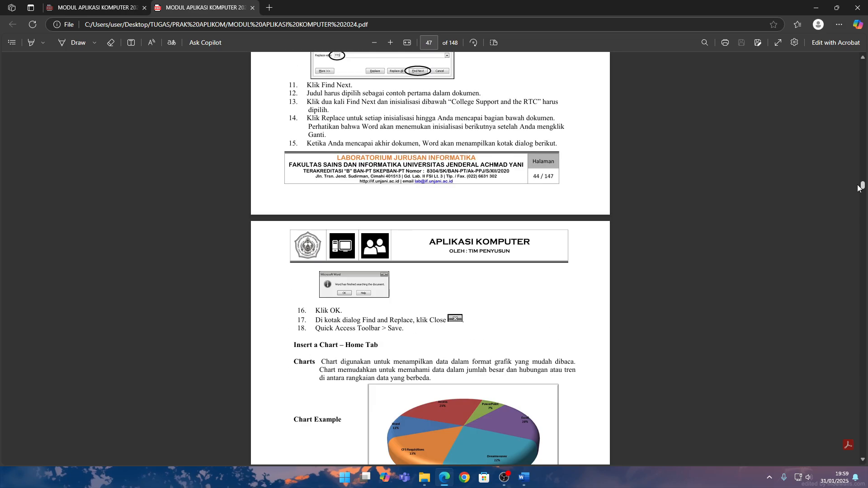
{"action": "left_click", "coordinate": [446, 477]}
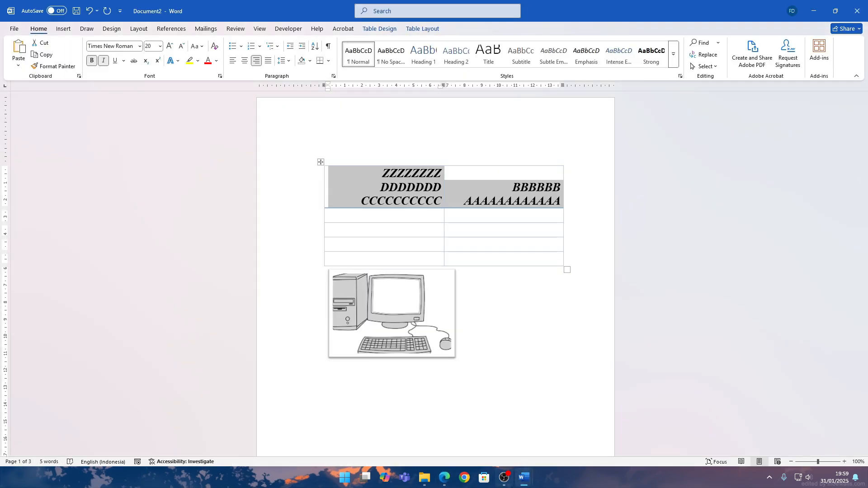
{"action": "mouse_move", "coordinate": [509, 487]}
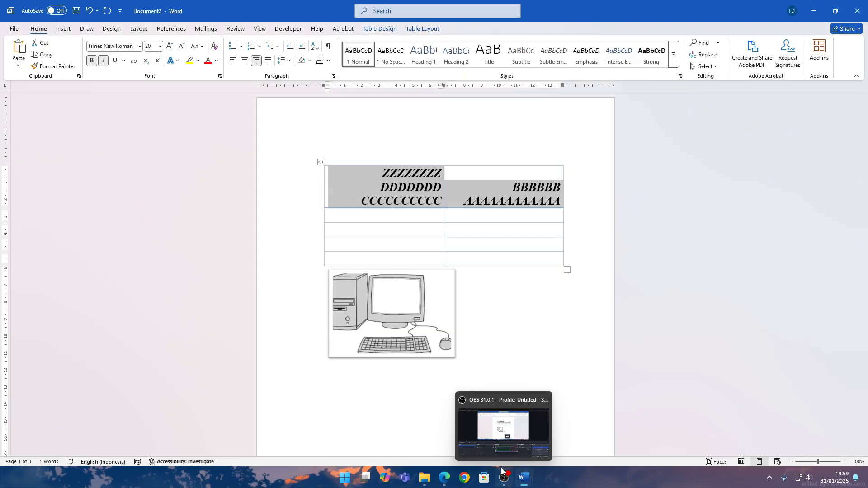
{"action": "left_click", "coordinate": [512, 428]}
{"action": "left_click", "coordinate": [524, 477]}
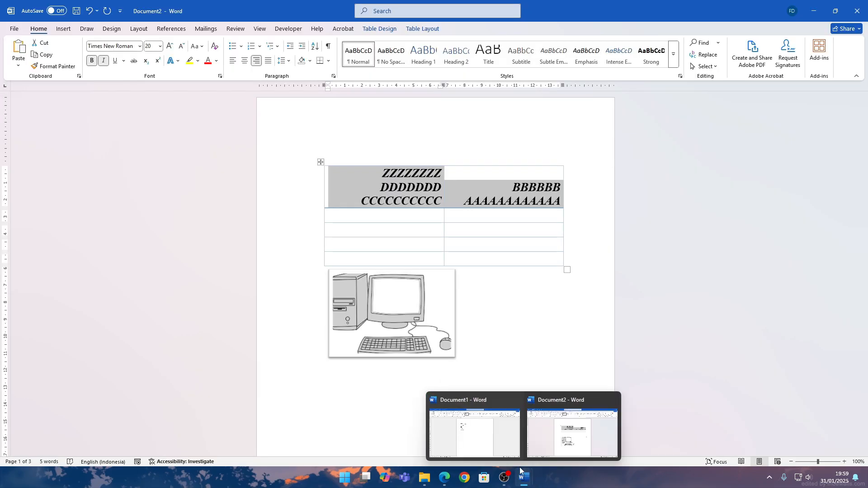